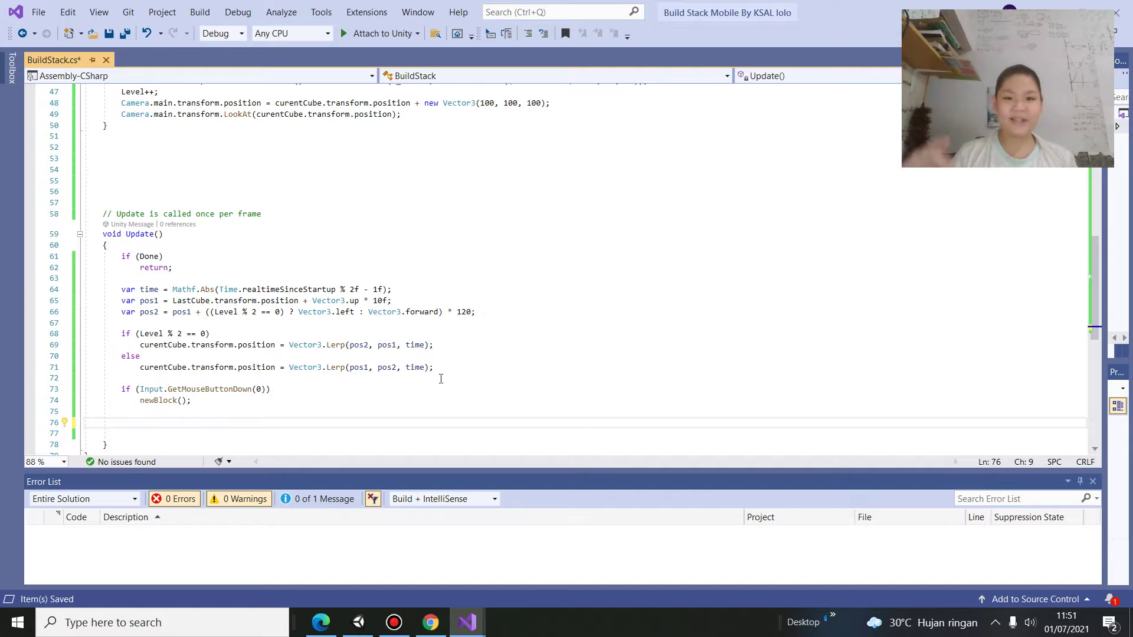
# Review the newBlock() stacking and game-over code in BuildStack.cs, then switch to the Unity editor
pyautogui.scroll(3, 325, 297)
pyautogui.scroll(1, 325, 297)
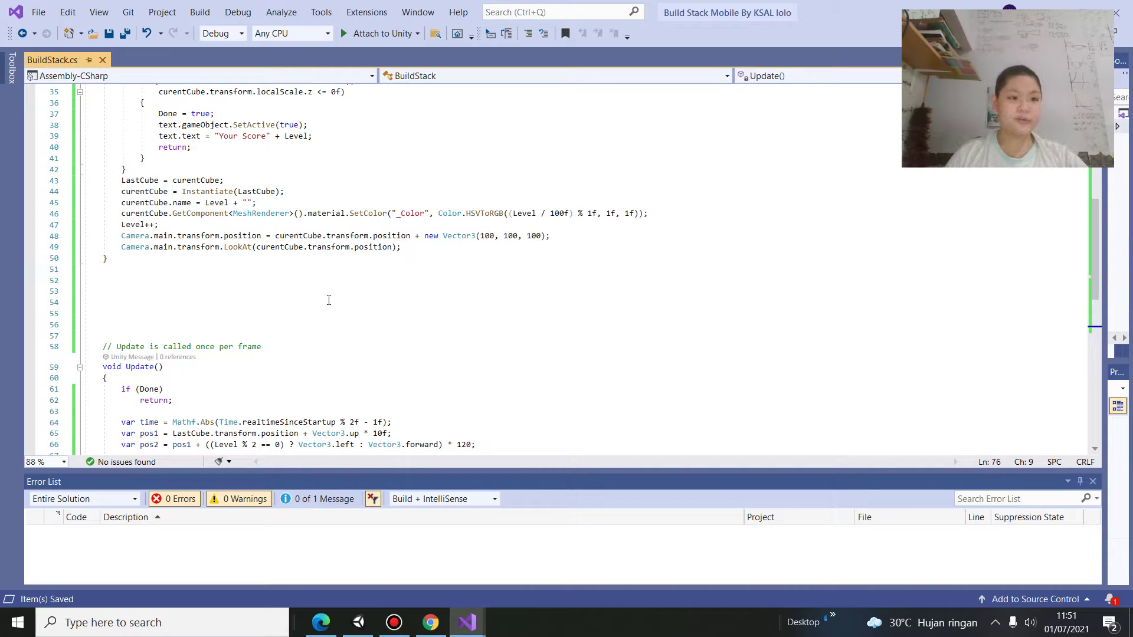
pyautogui.scroll(1, 383, 338)
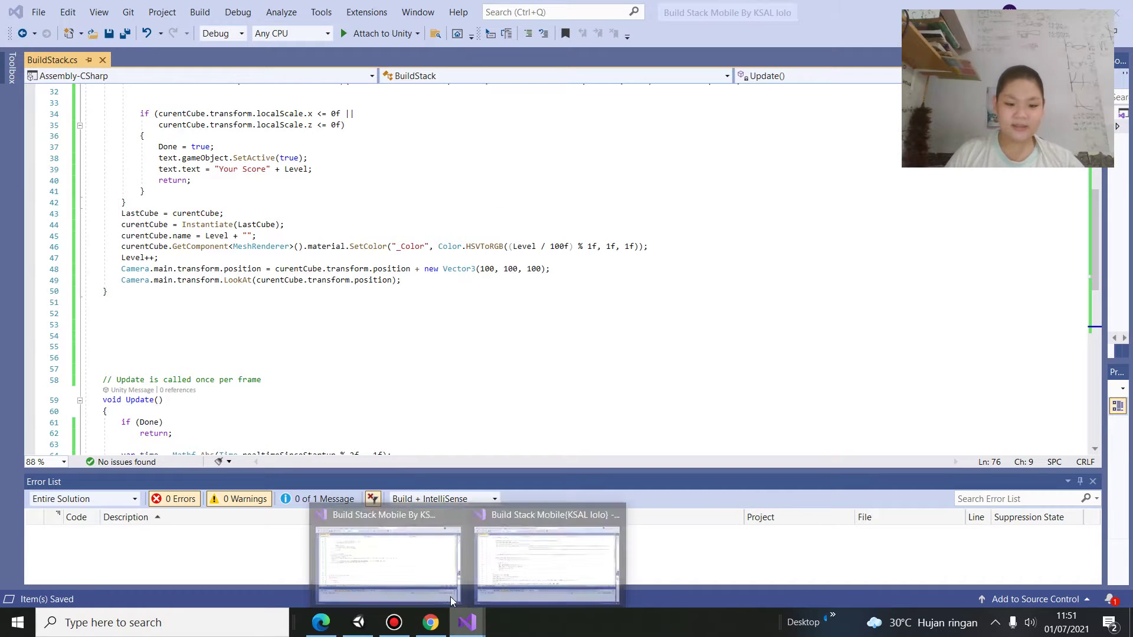
pyautogui.scroll(3, 413, 347)
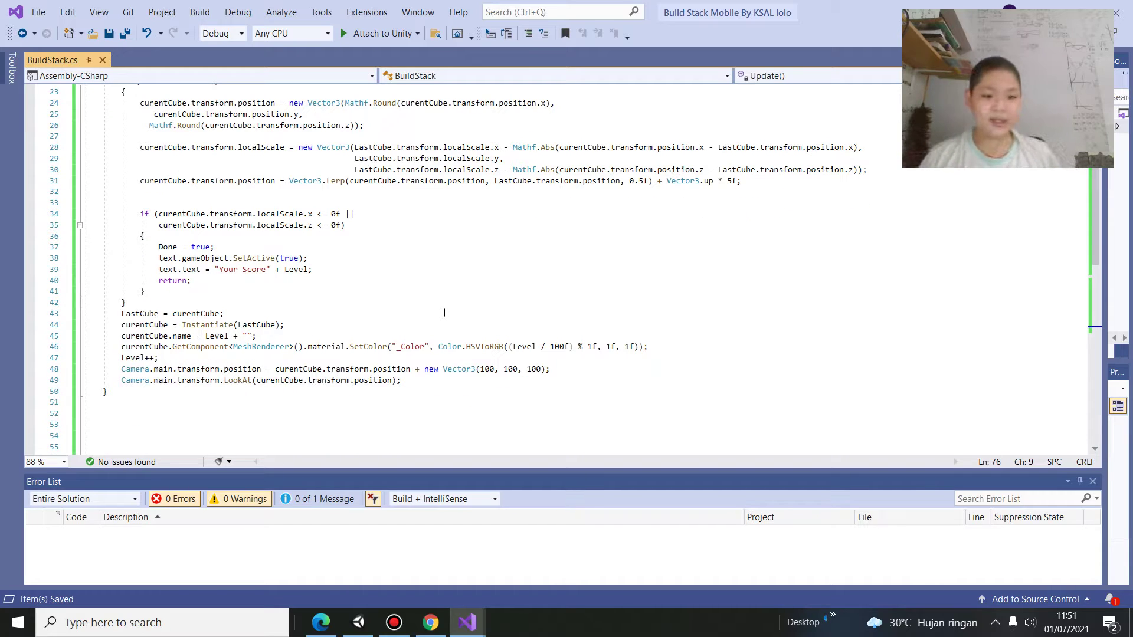
pyautogui.click(358, 623)
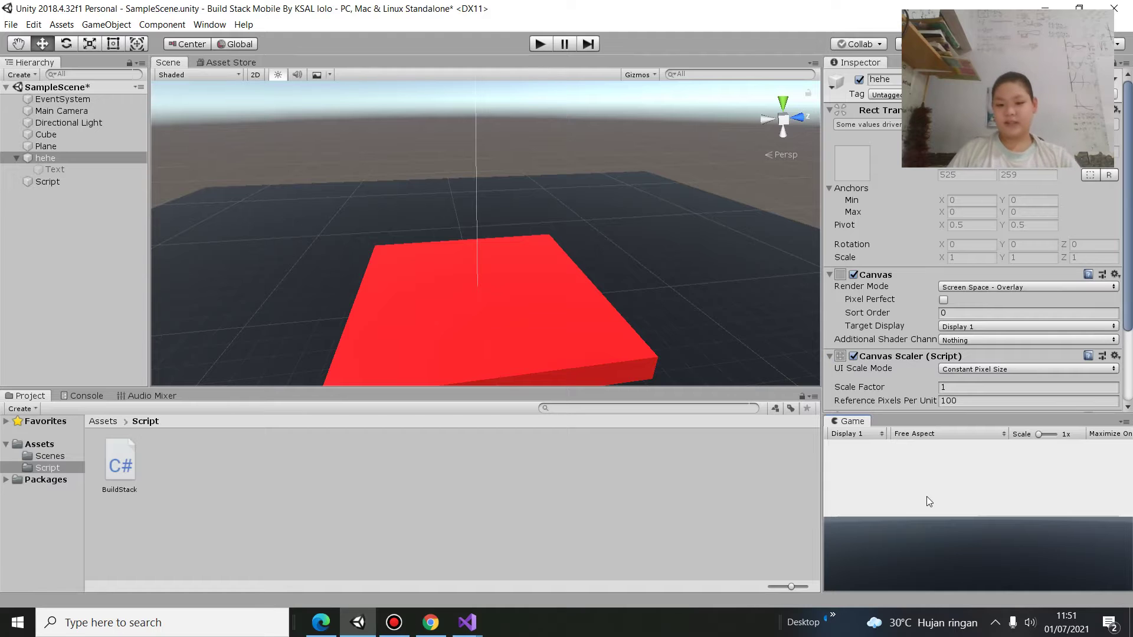
# Play the stacking game in a maximized Game view until game over shows 'Your Score 4', then stop
pyautogui.hotkey('shift', 'space')
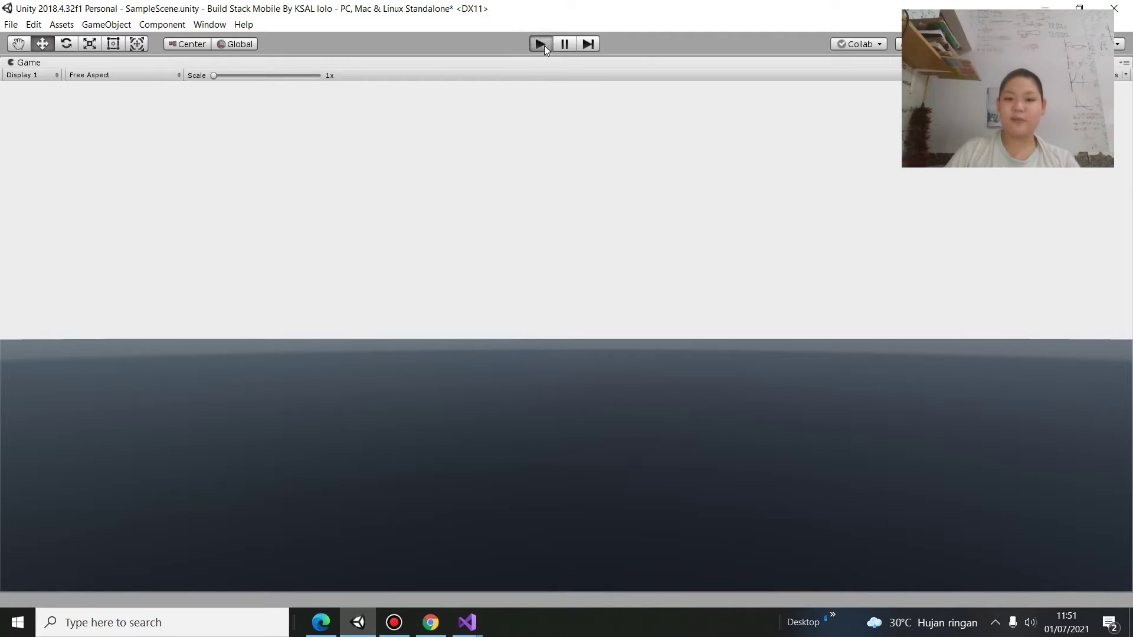
pyautogui.click(543, 45)
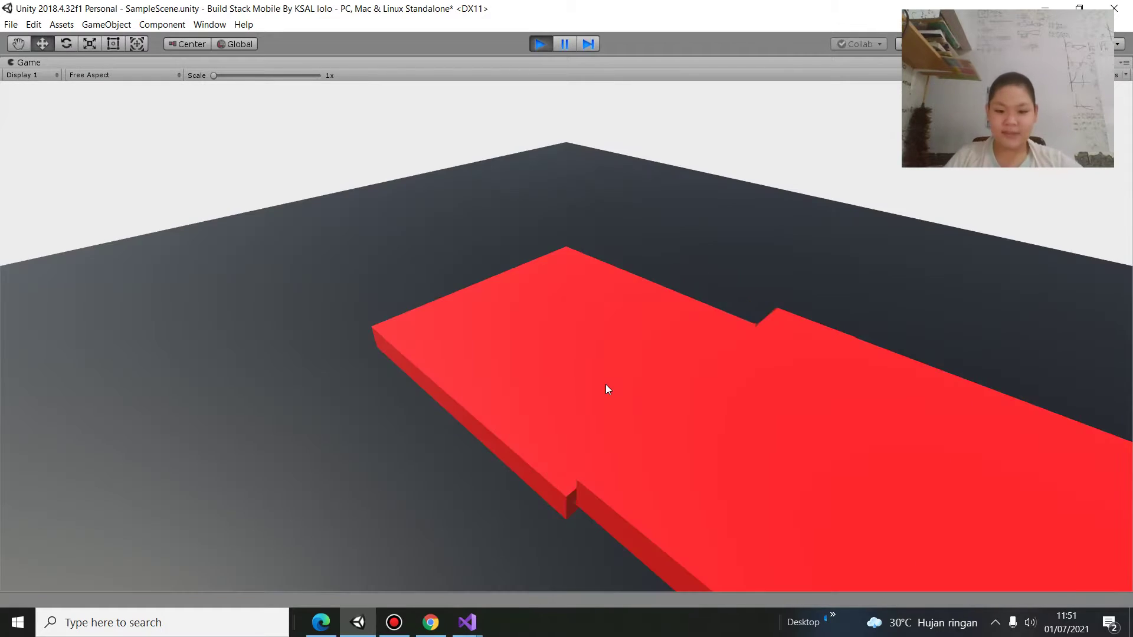
pyautogui.click(604, 384)
pyautogui.click(605, 387)
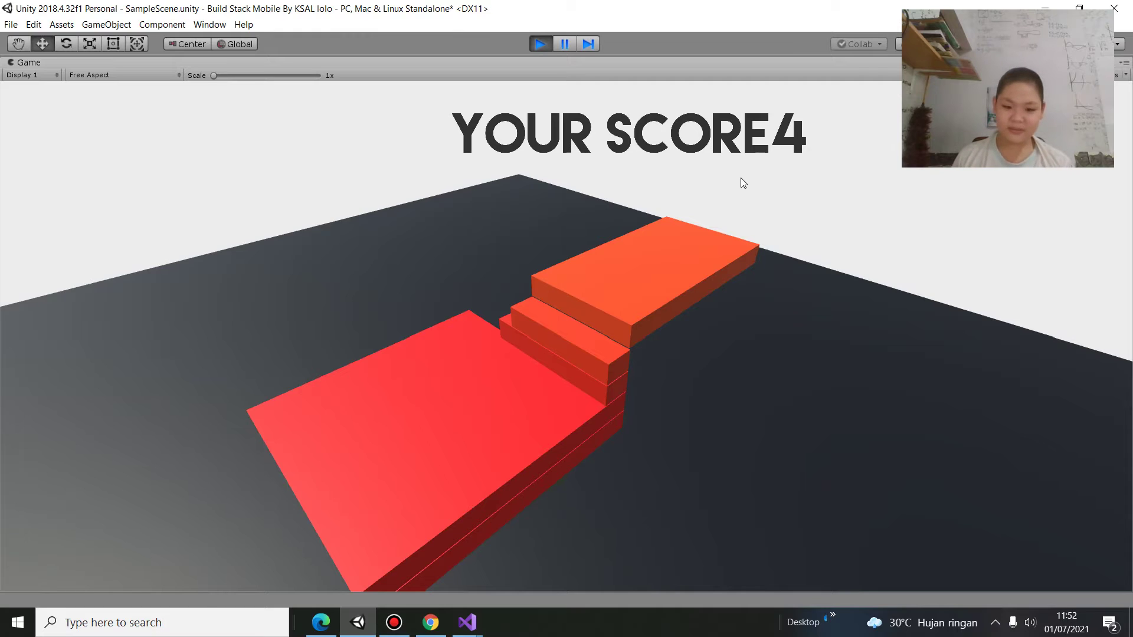
pyautogui.click(542, 44)
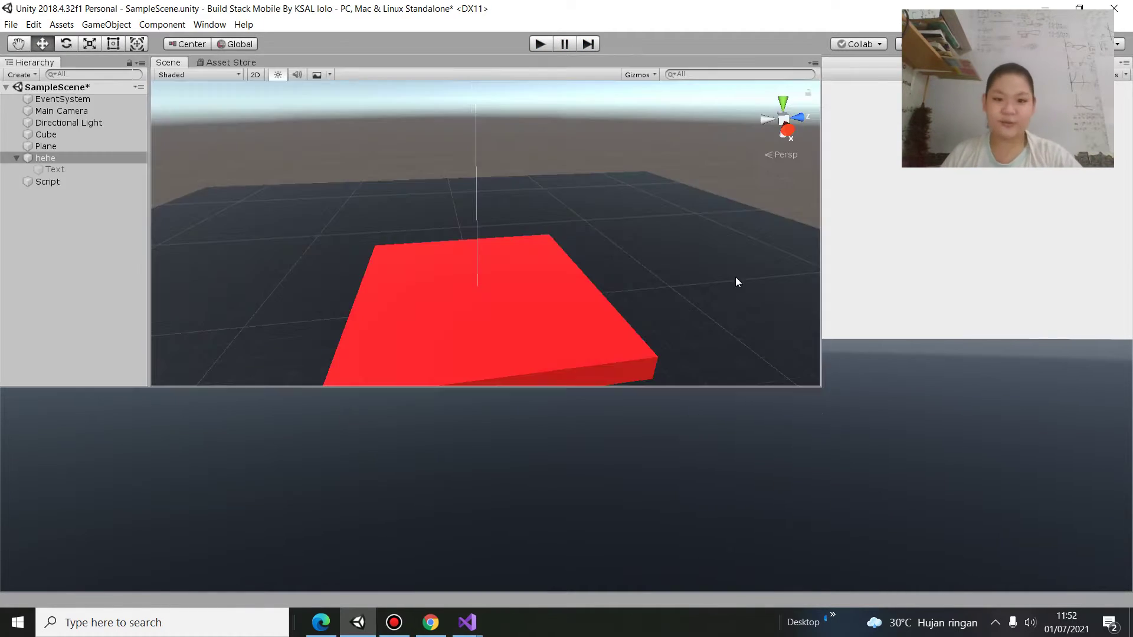
pyautogui.keyDown('alt'); pyautogui.moveTo(603, 130); pyautogui.dragTo(566, 226); pyautogui.keyUp('alt')
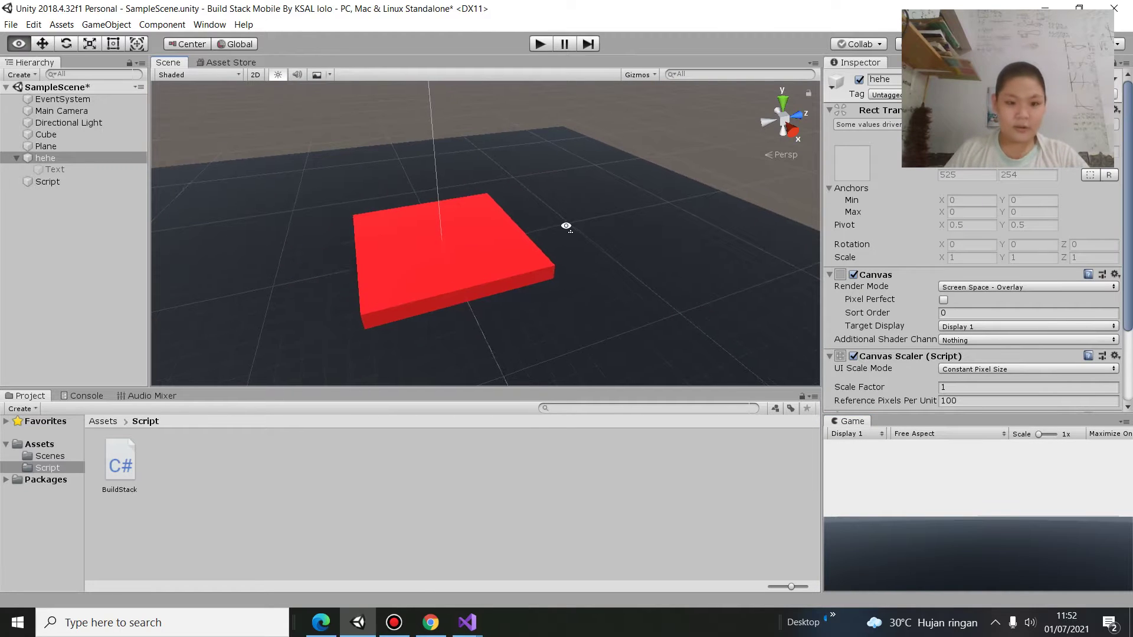
# Return to BuildStack.cs in Visual Studio and place the cursor at the end of line 39
pyautogui.moveTo(467, 623)
pyautogui.click(395, 581)
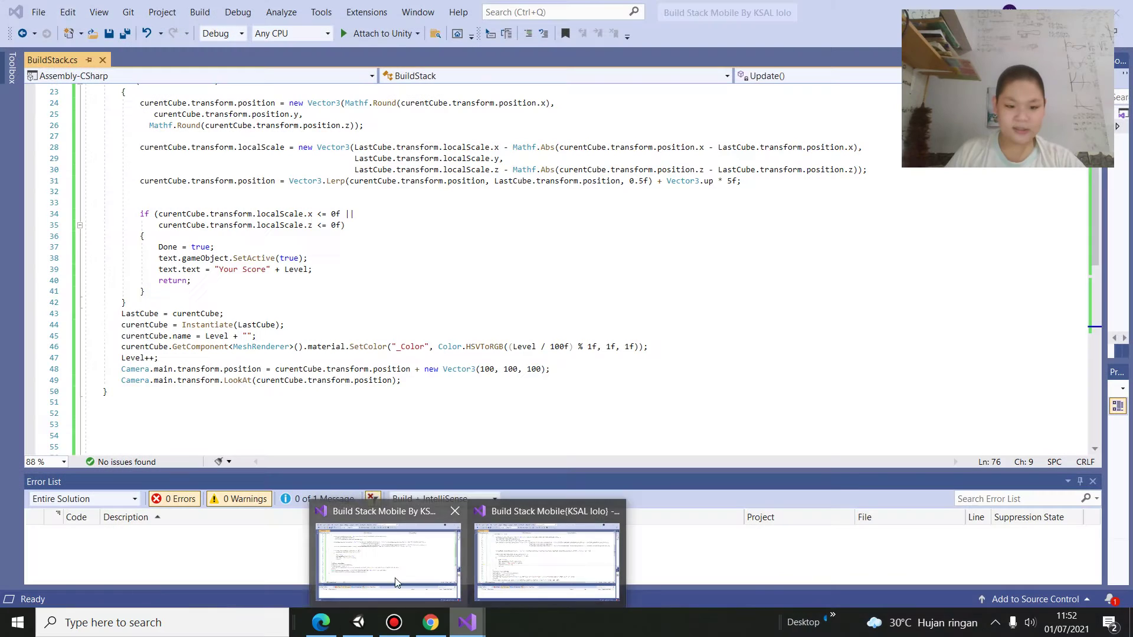
pyautogui.click(396, 581)
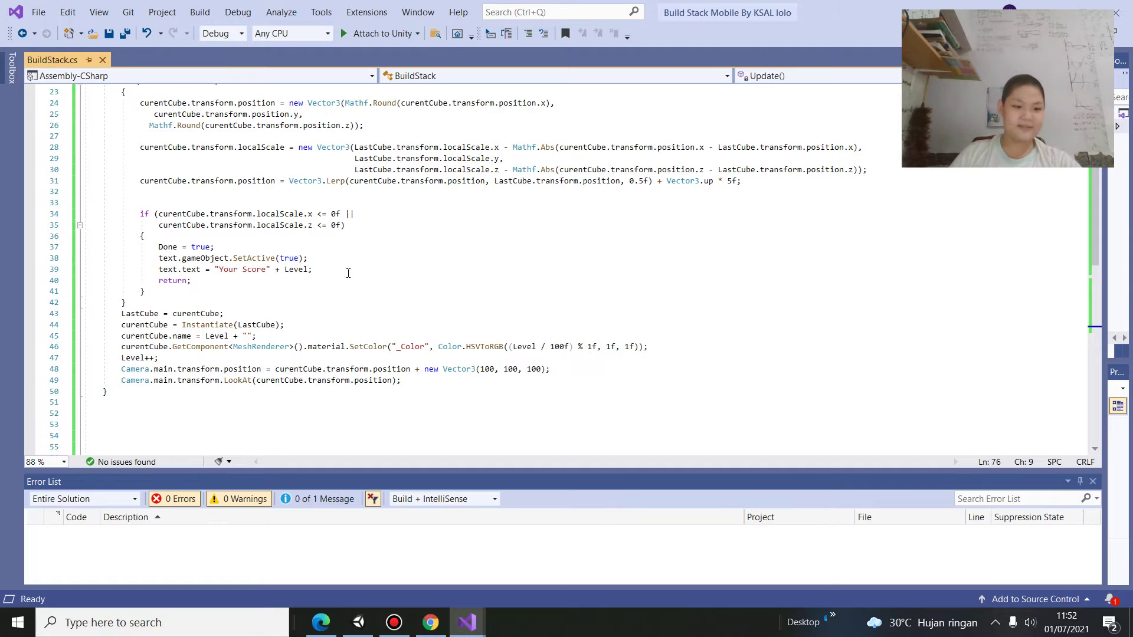
pyautogui.scroll(4, 348, 273)
pyautogui.scroll(-3, 315, 325)
pyautogui.click(333, 307)
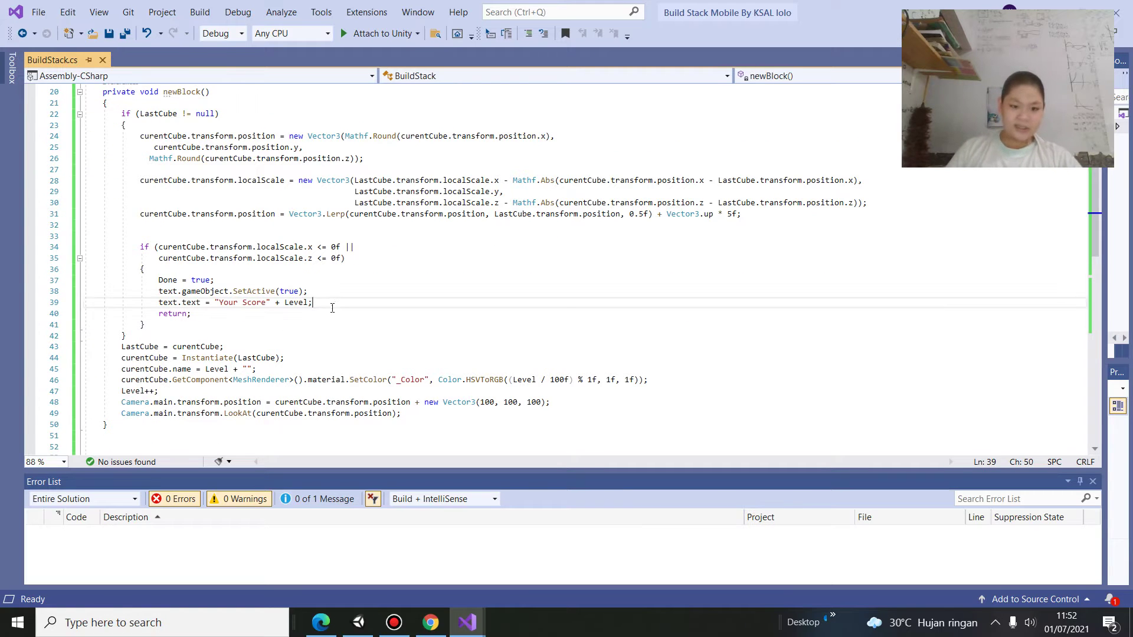
# Insert a new line 40 calling StartCoroutine(x()); in the game-over branch
pyautogui.press('Return')
pyautogui.write('ie')
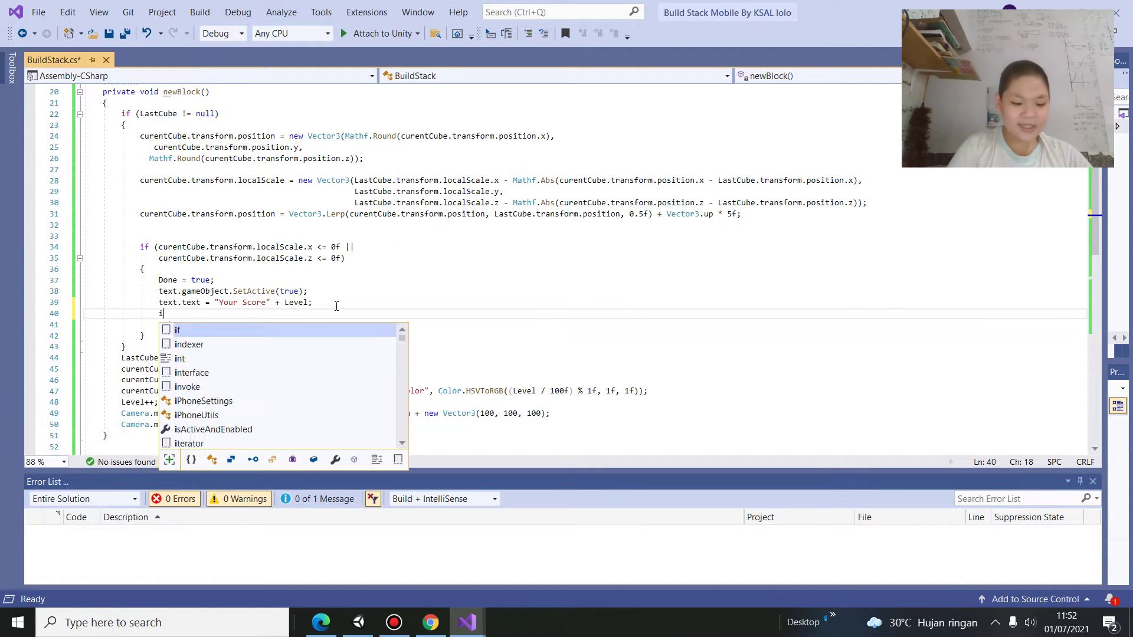
pyautogui.press('space')
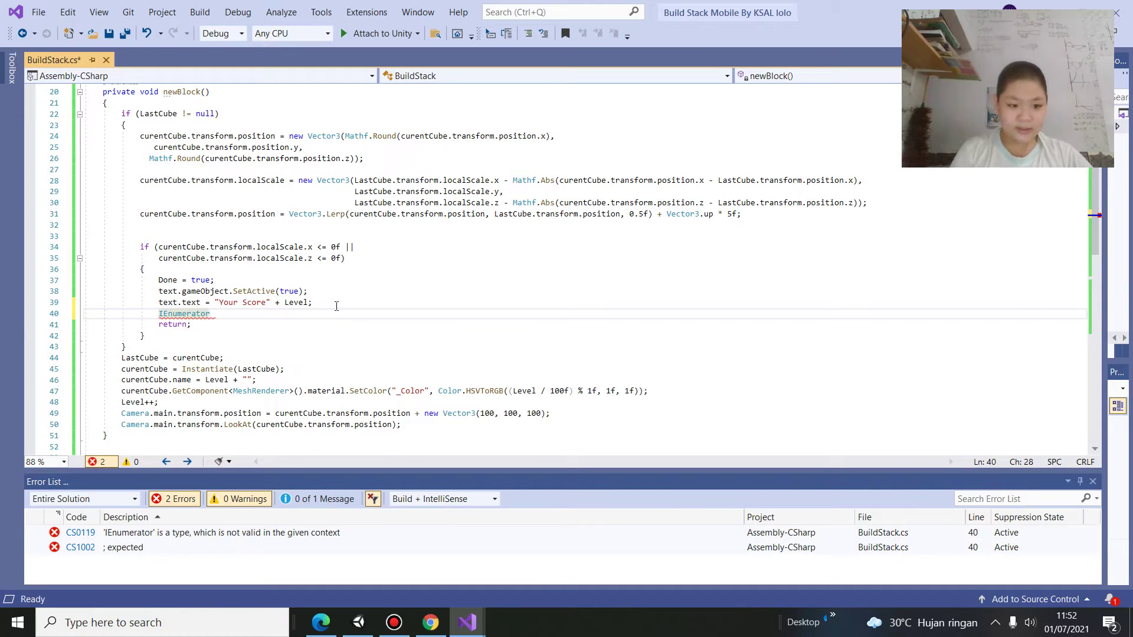
pyautogui.write('(')
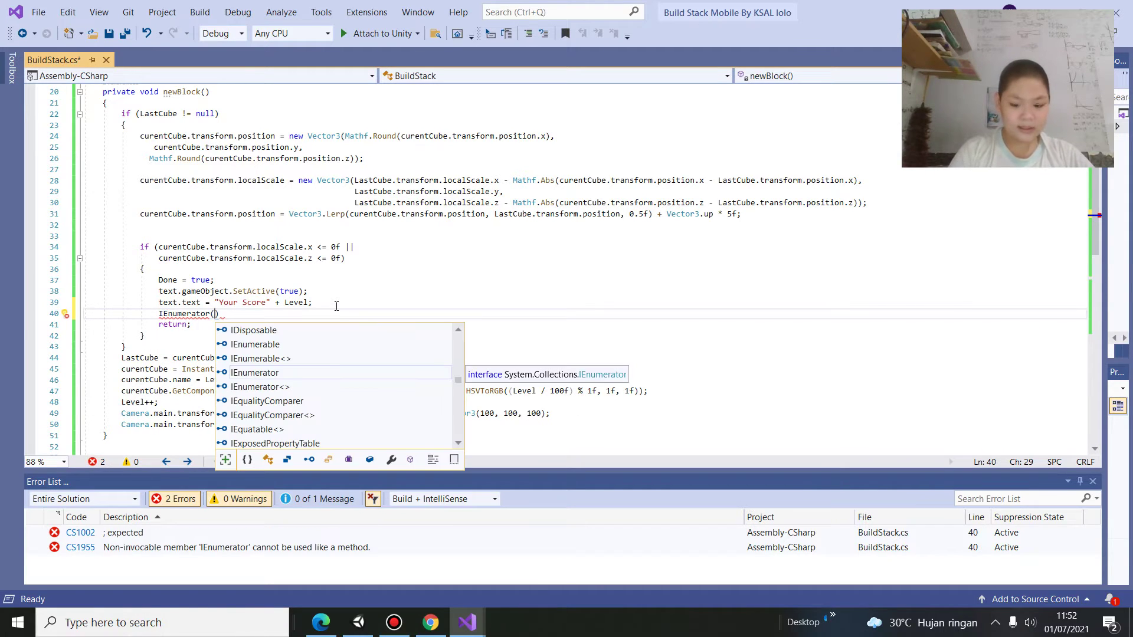
pyautogui.press('BackSpace')
pyautogui.press('BackSpace')
pyautogui.press('BackSpace')
pyautogui.press('BackSpace')
pyautogui.press('BackSpace')
pyautogui.press('BackSpace')
pyautogui.press('BackSpace')
pyautogui.press('BackSpace')
pyautogui.press('BackSpace')
pyautogui.press('BackSpace')
pyautogui.press('BackSpace')
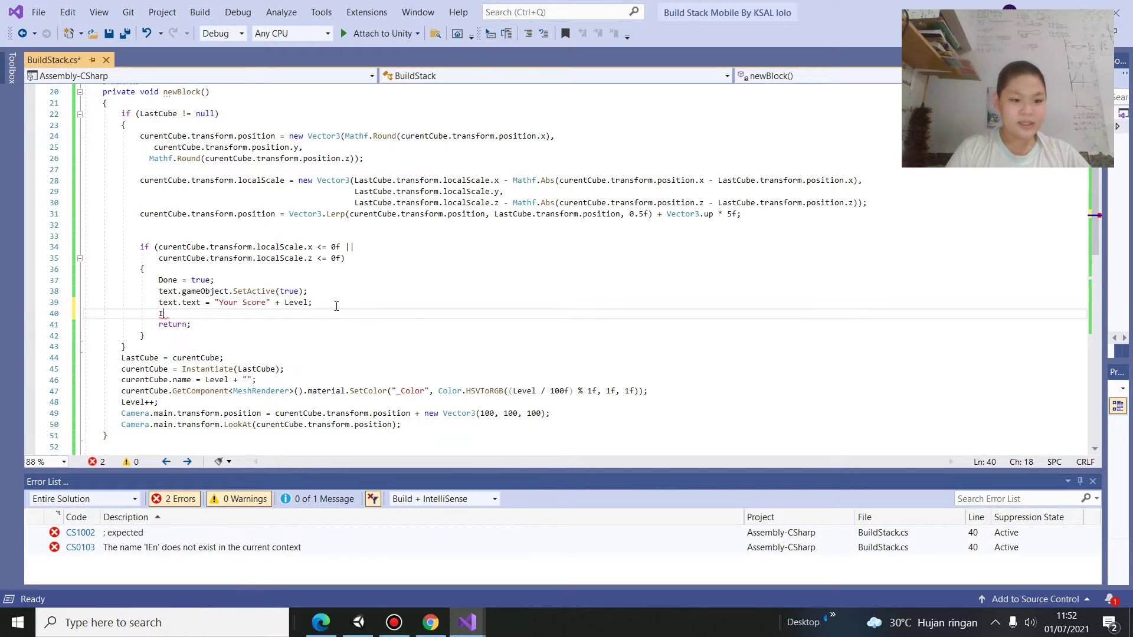
pyautogui.press('BackSpace')
pyautogui.write('star')
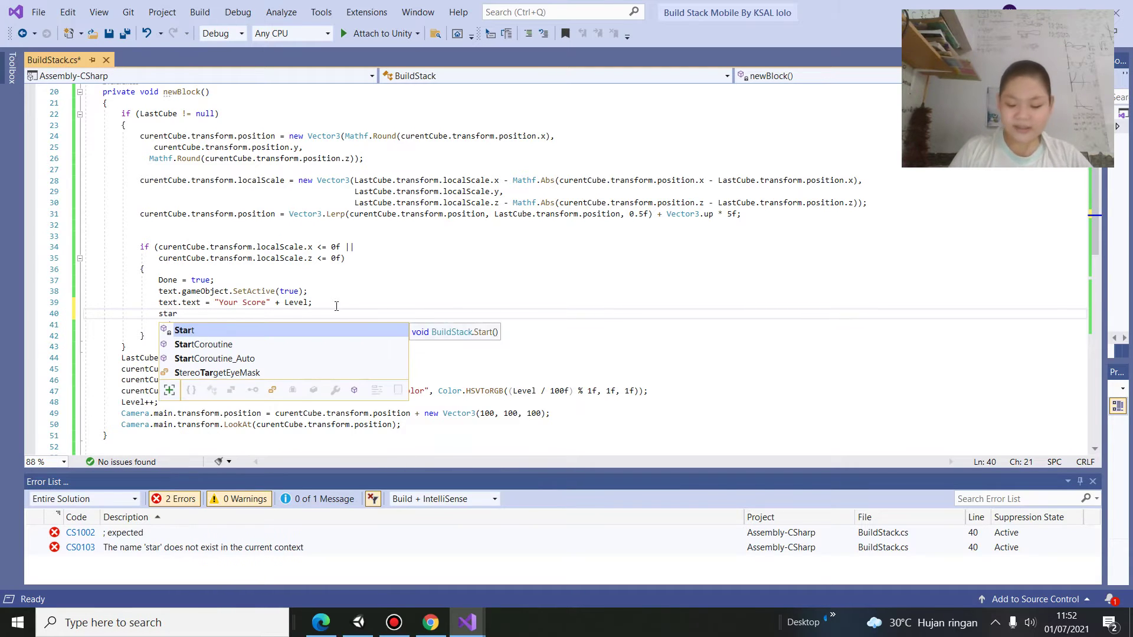
pyautogui.press('Down')
pyautogui.press('Tab')
pyautogui.write('(')
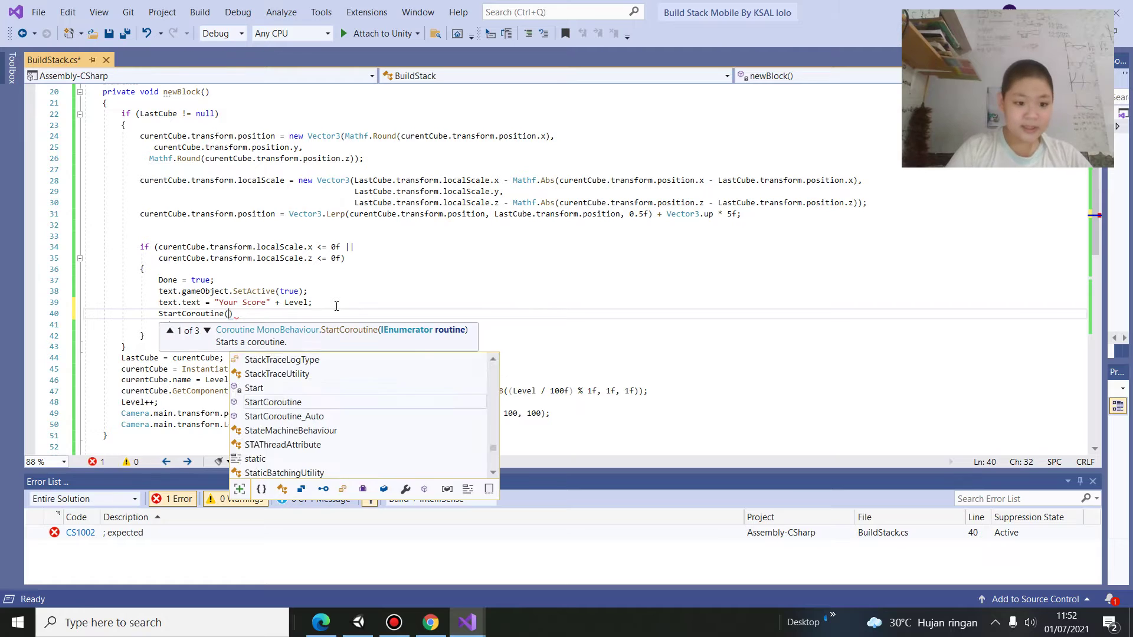
pyautogui.write('(')
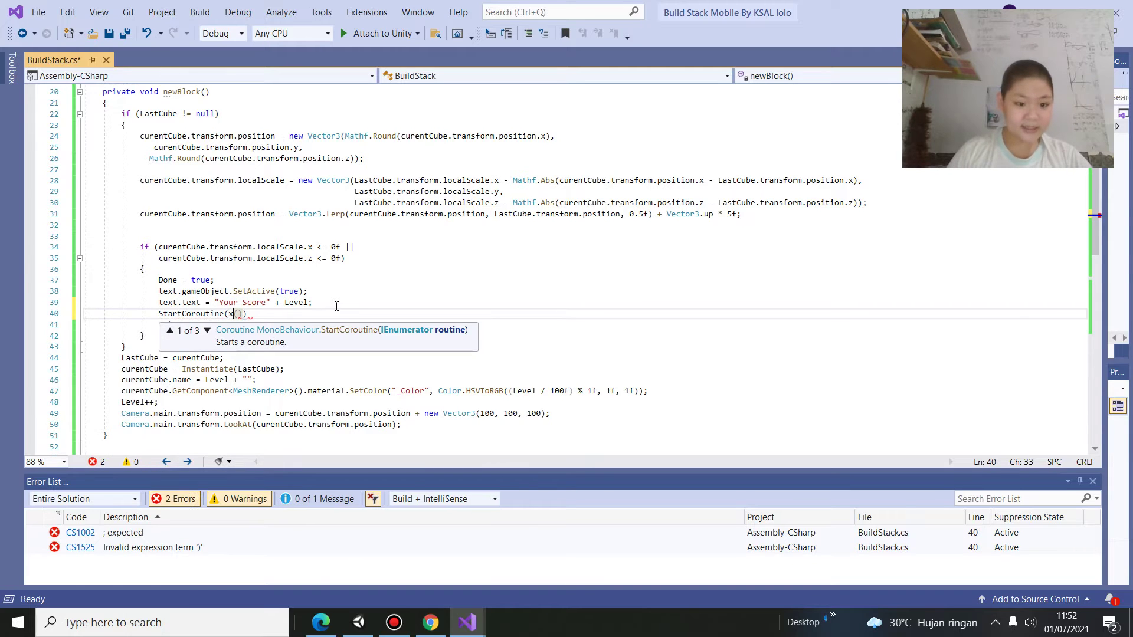
pyautogui.write('x')
pyautogui.press('Right')
pyautogui.press('Right')
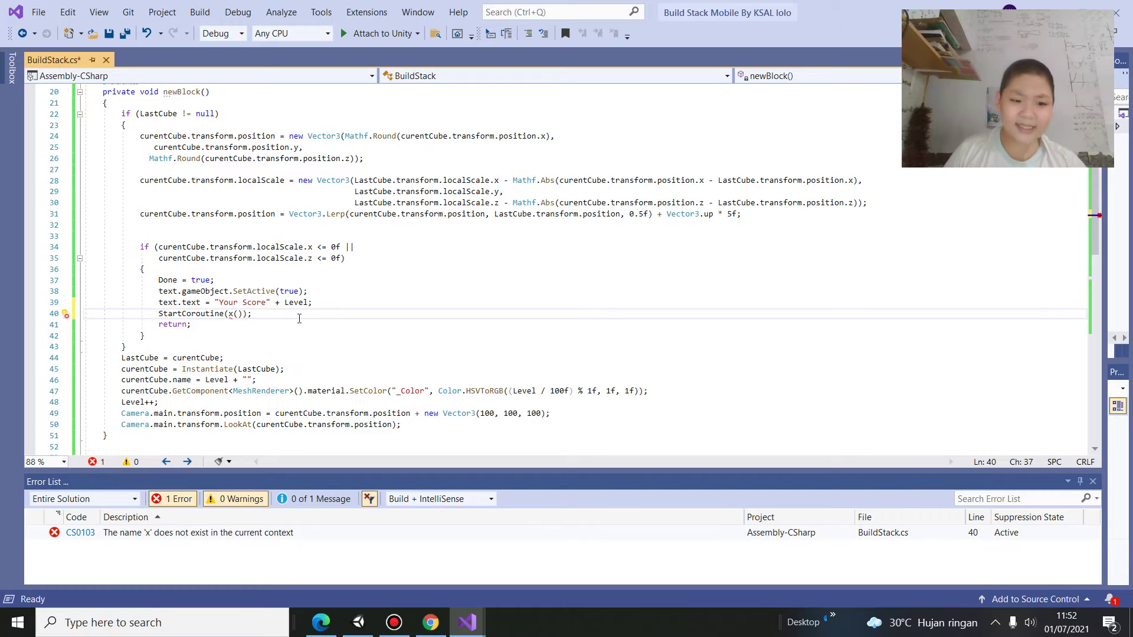
pyautogui.scroll(-1, 300, 323)
pyautogui.scroll(-5, 307, 330)
# Declare a new IEnumerator x() method below the Update method
pyautogui.scroll(-5, 233, 352)
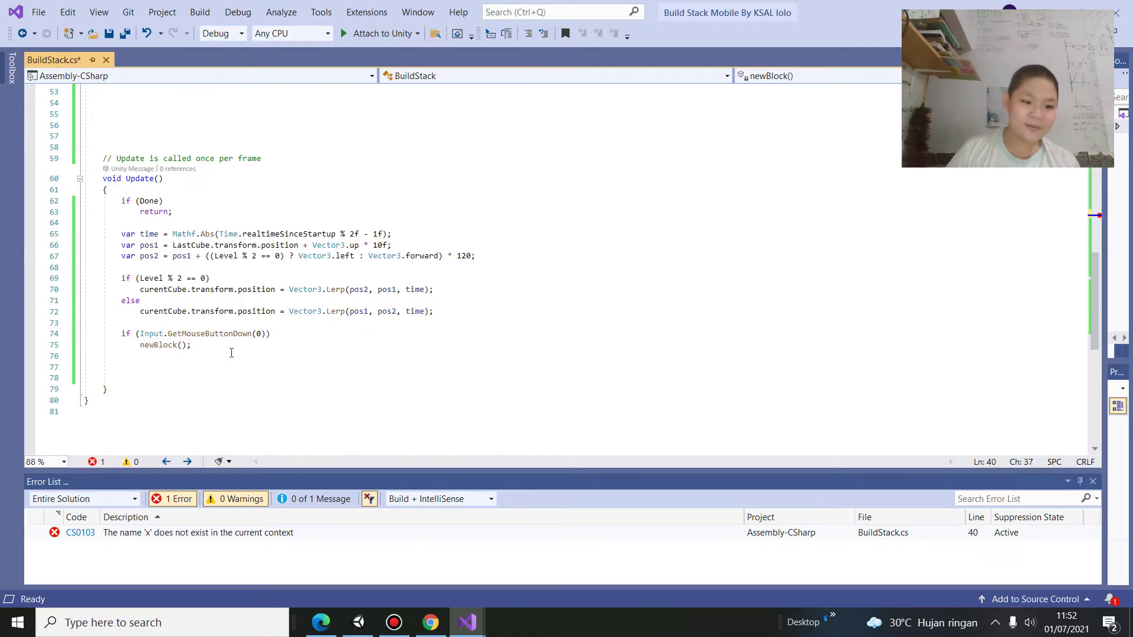
pyautogui.scroll(-5, 157, 266)
pyautogui.click(141, 215)
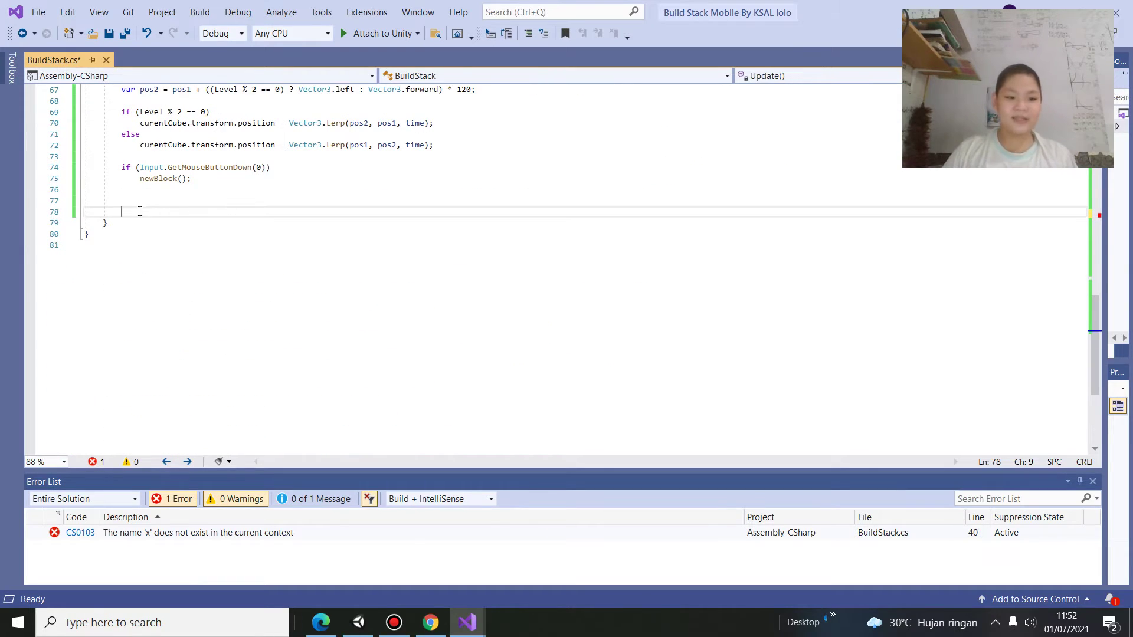
pyautogui.press('Down')
pyautogui.press('Return')
pyautogui.press('Return')
pyautogui.press('Return')
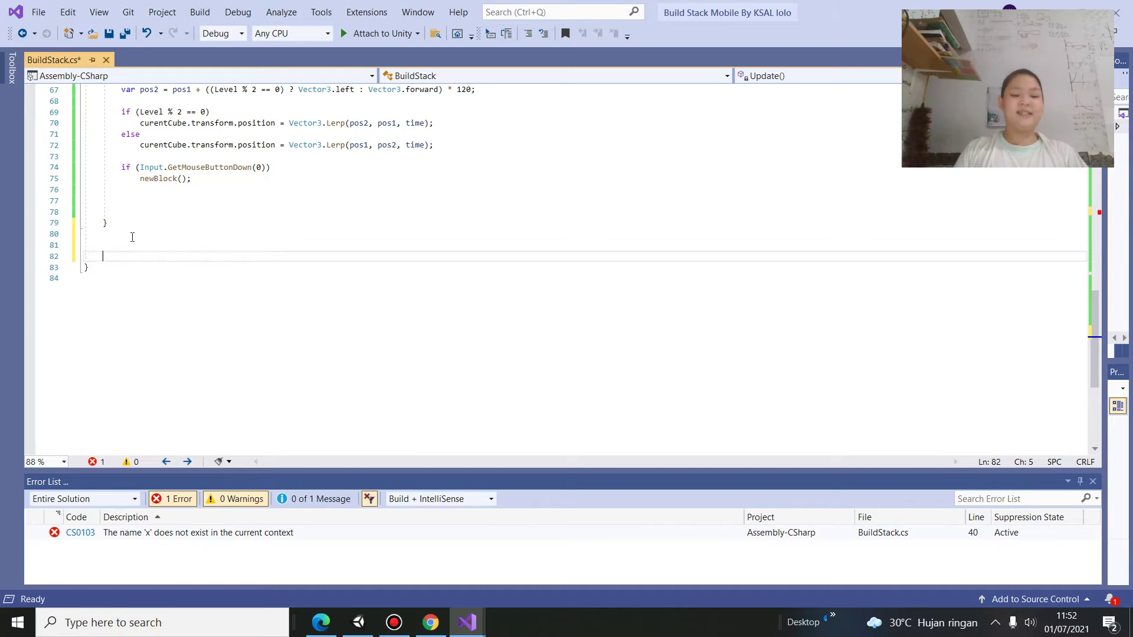
pyautogui.write('ie')
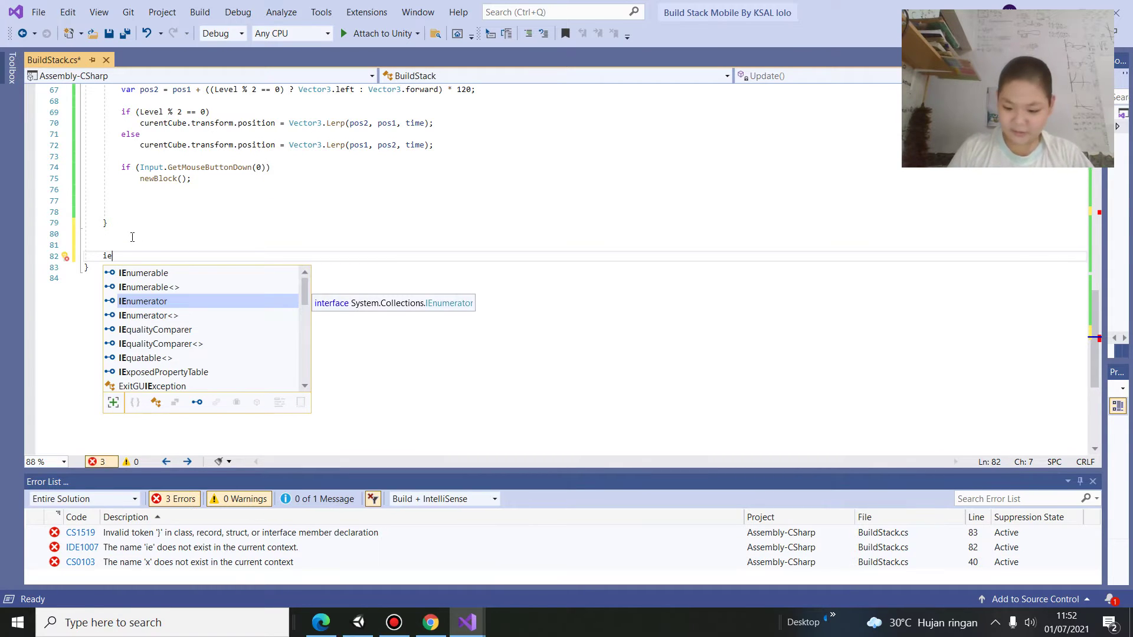
pyautogui.press('Tab')
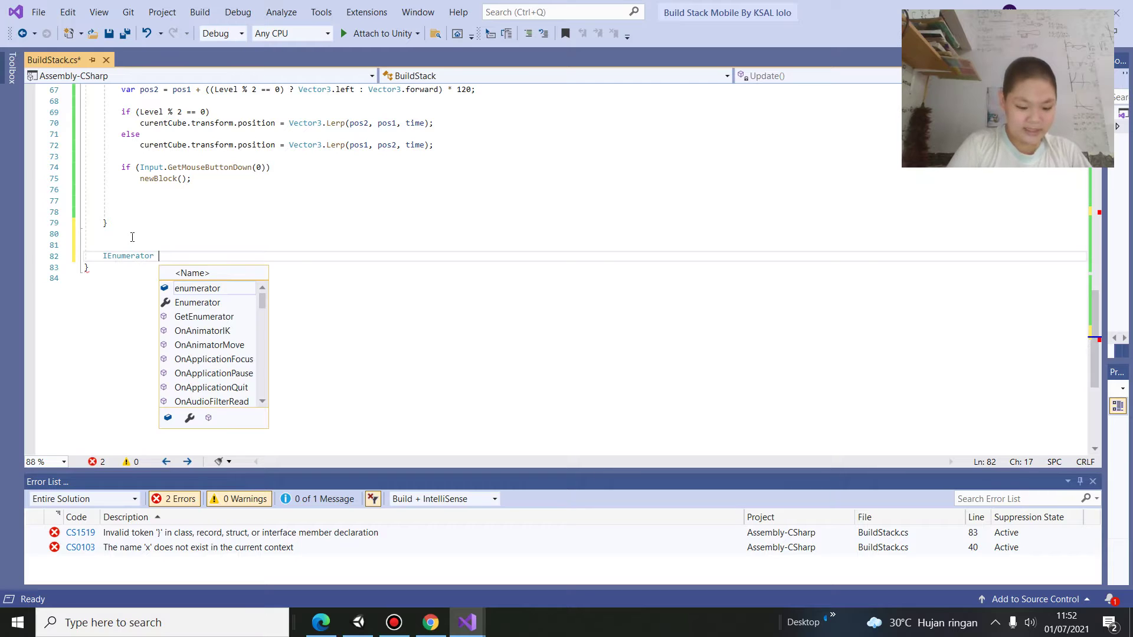
pyautogui.write('x()')
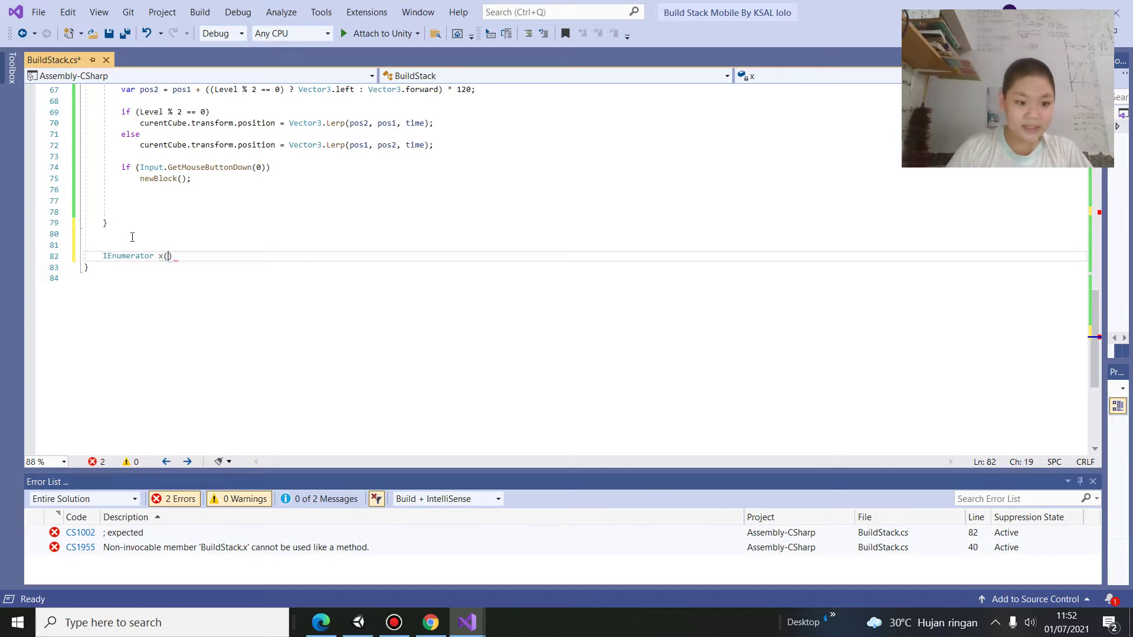
pyautogui.press('Return')
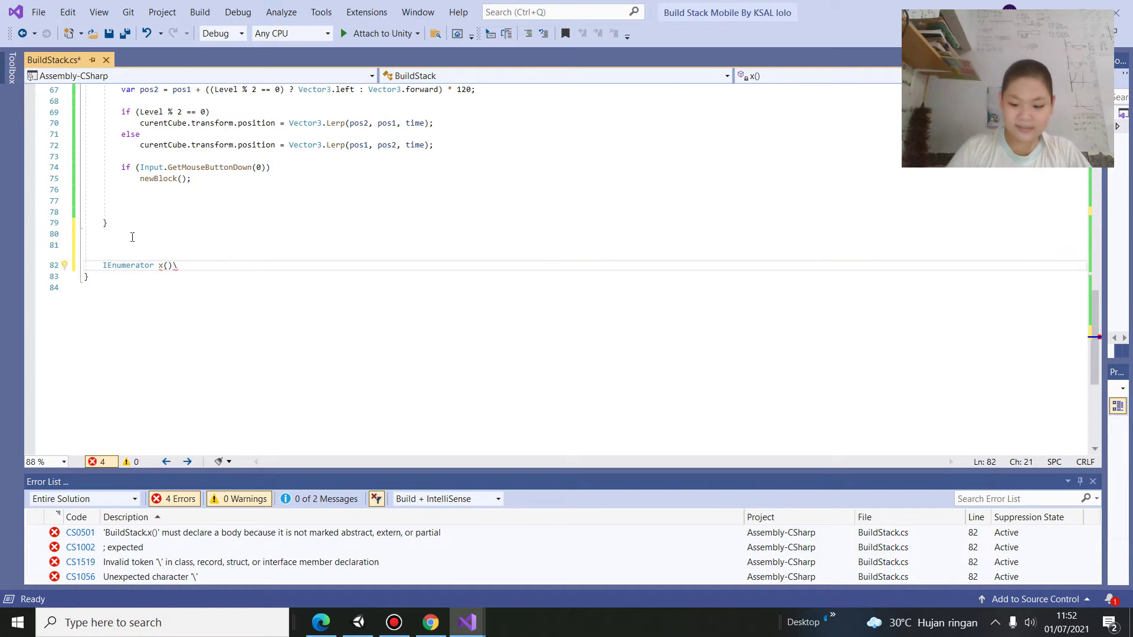
pyautogui.press('Return')
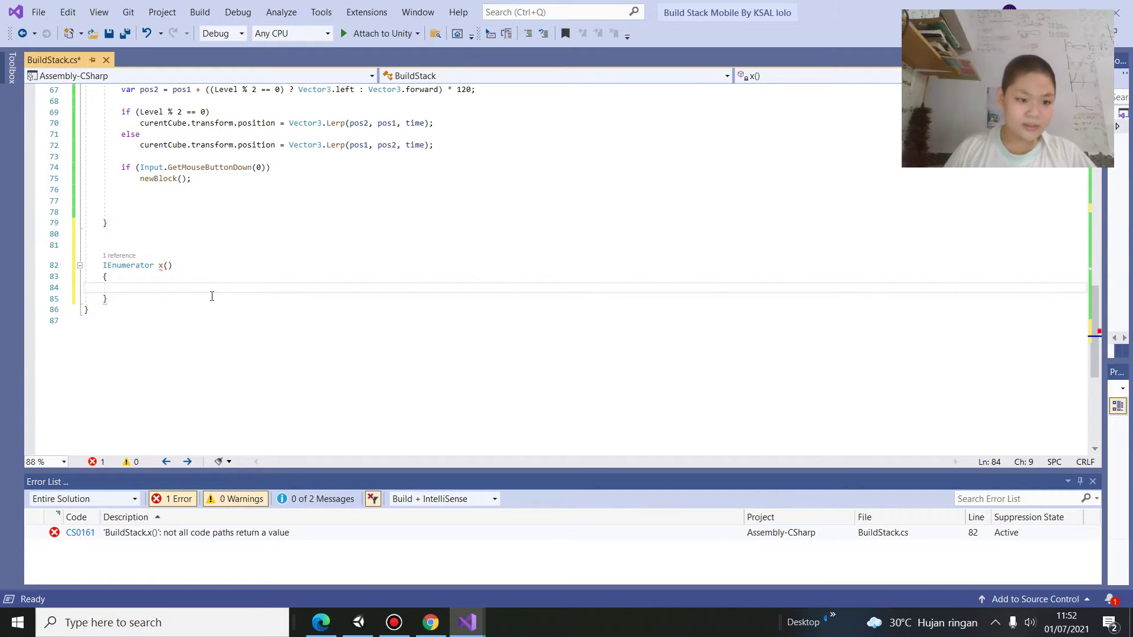
# Jump to the x() coroutine via the CS0161 error, retyping its name x
pyautogui.scroll(2, 212, 295)
pyautogui.scroll(3, 224, 292)
pyautogui.scroll(6, 236, 289)
pyautogui.scroll(4, 252, 285)
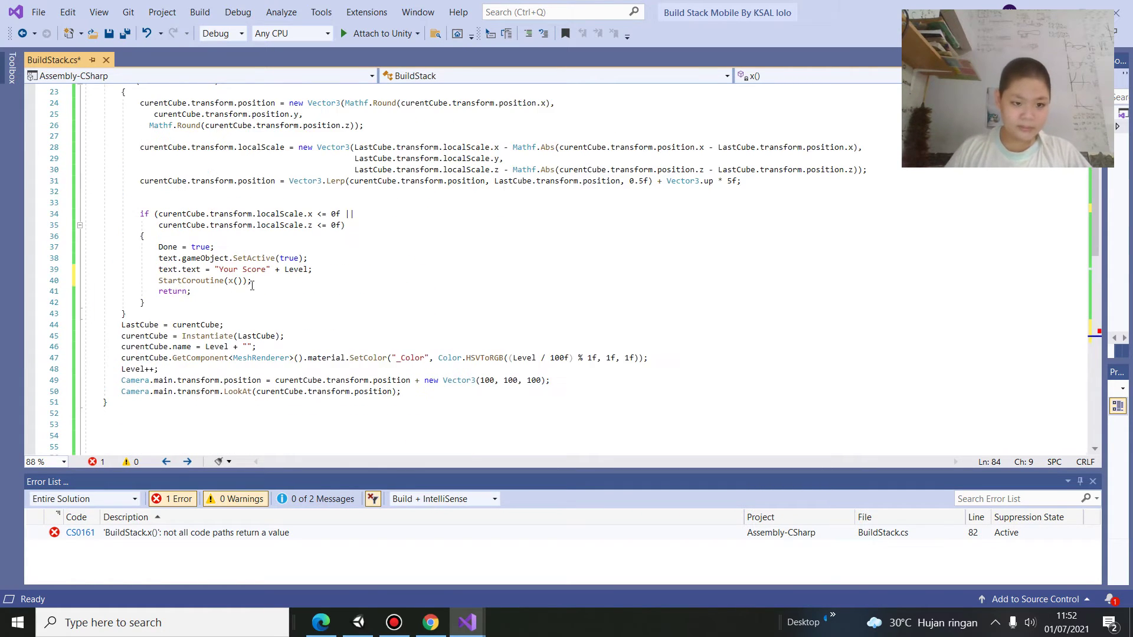
pyautogui.scroll(-2, 316, 324)
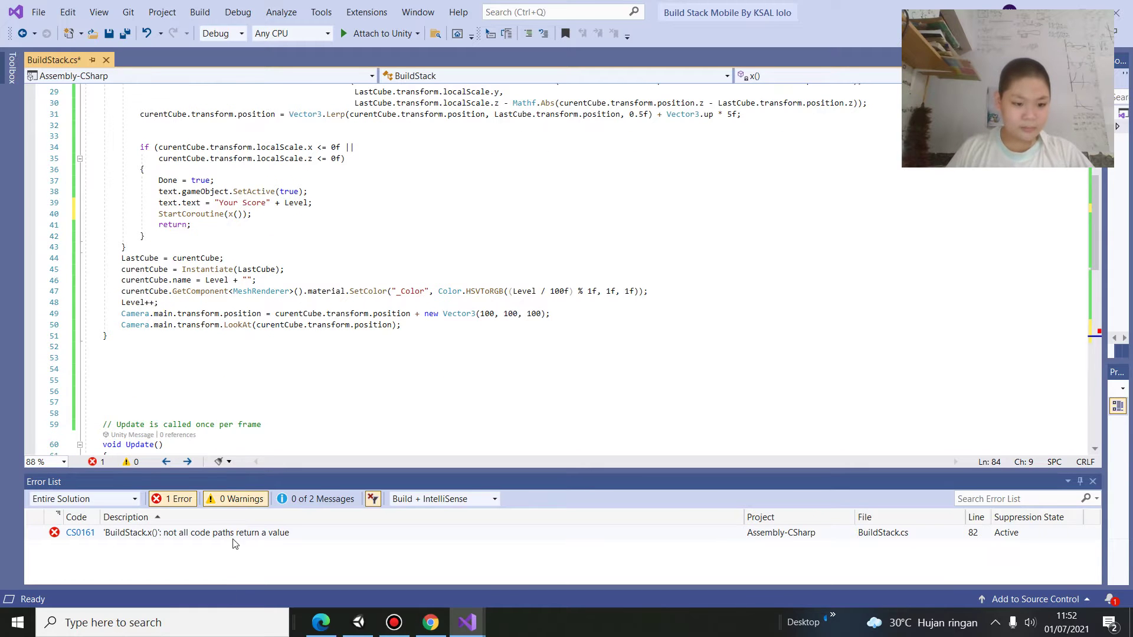
pyautogui.doubleClick(233, 534)
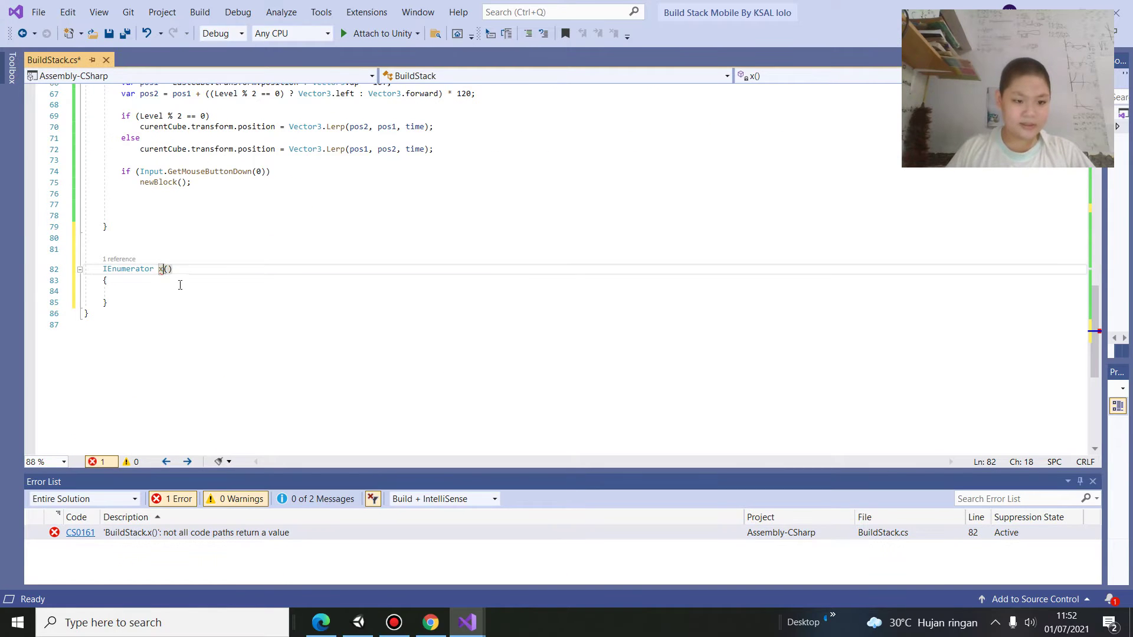
pyautogui.press('BackSpace')
pyautogui.write('x')
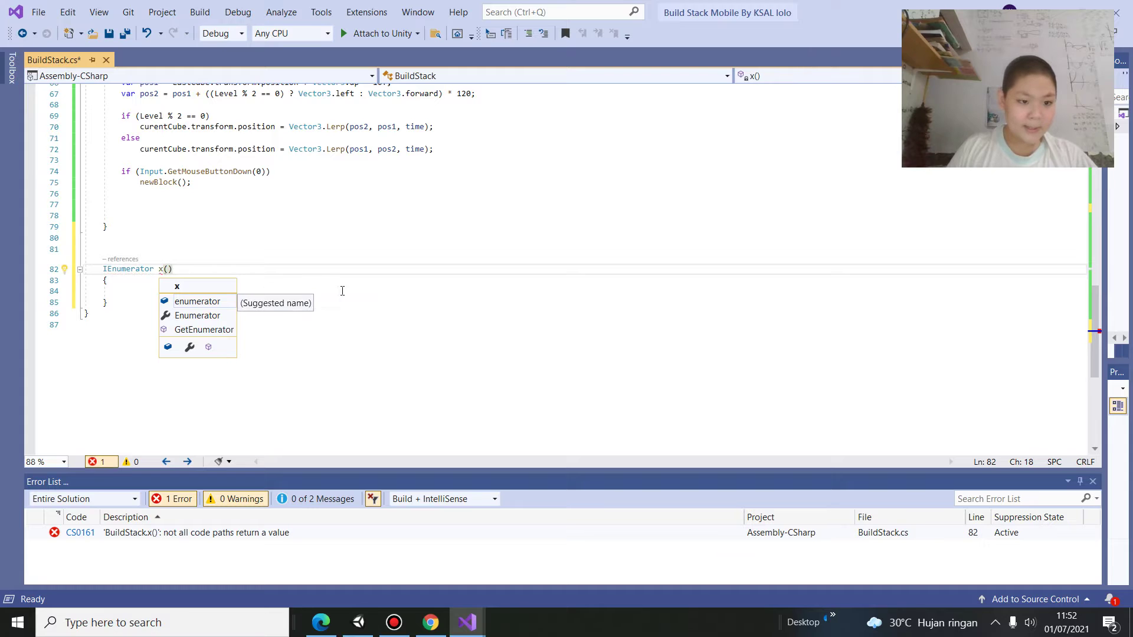
pyautogui.press('Escape')
pyautogui.press('Down')
pyautogui.press('Down')
pyautogui.doubleClick(221, 534)
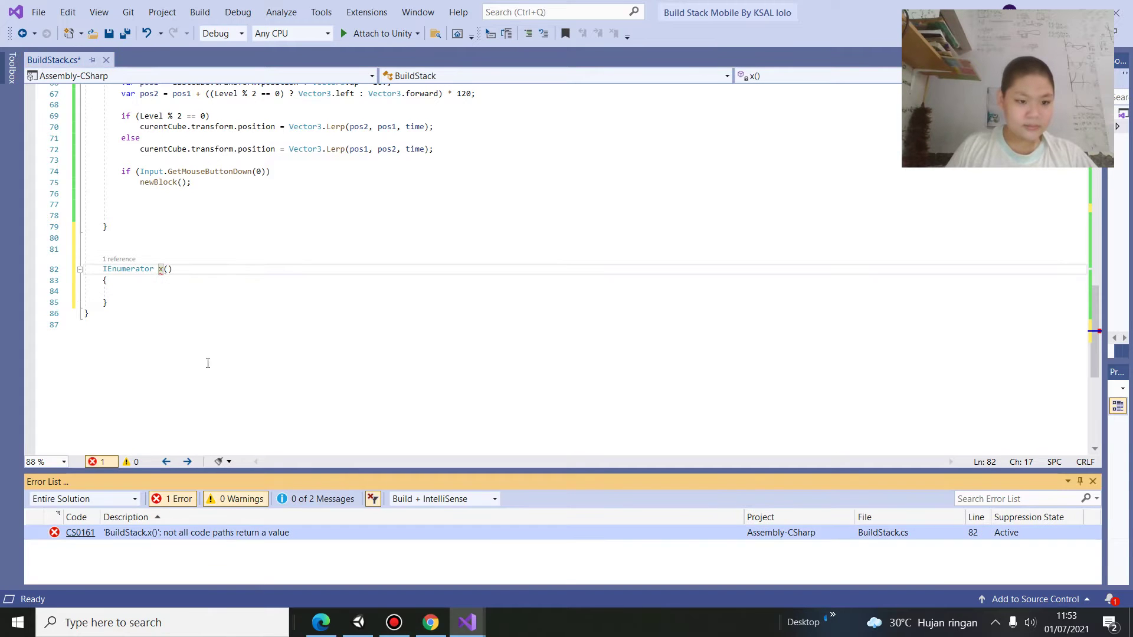
pyautogui.scroll(6, 216, 354)
pyautogui.scroll(7, 230, 349)
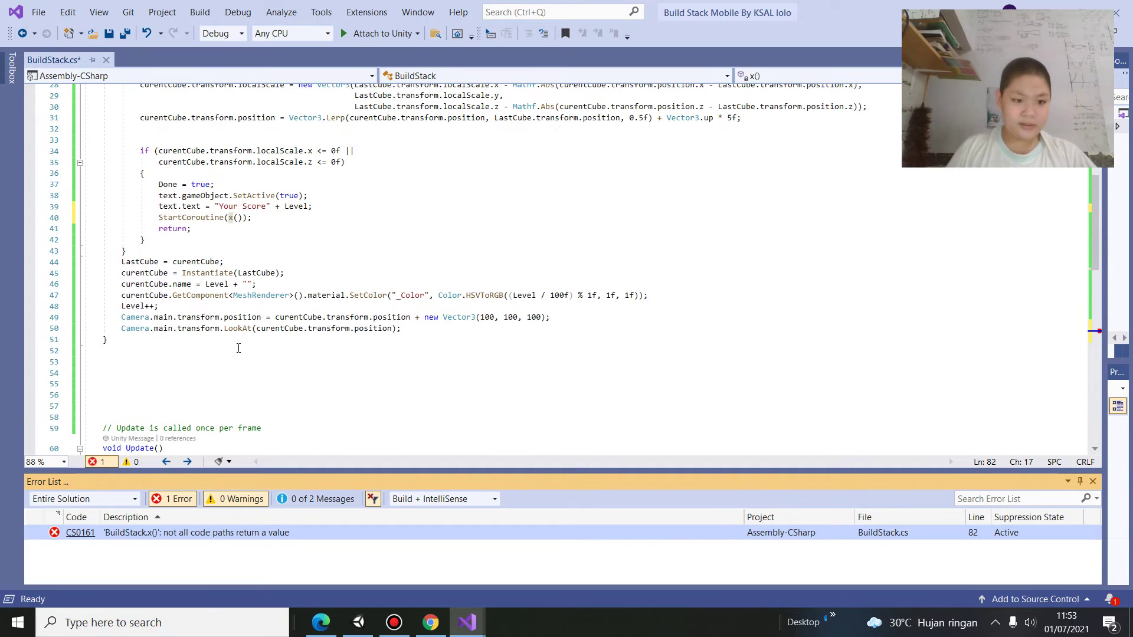
# Position the cursor inside the empty body of x()
pyautogui.click(231, 226)
pyautogui.press('Down')
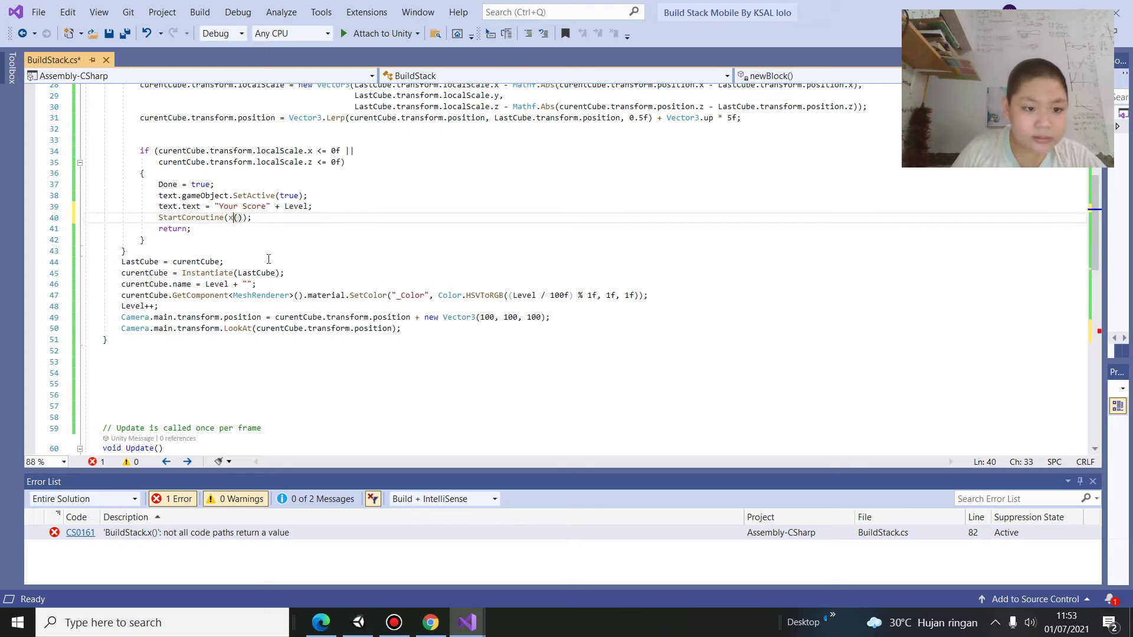
pyautogui.press('Down')
pyautogui.click(271, 228)
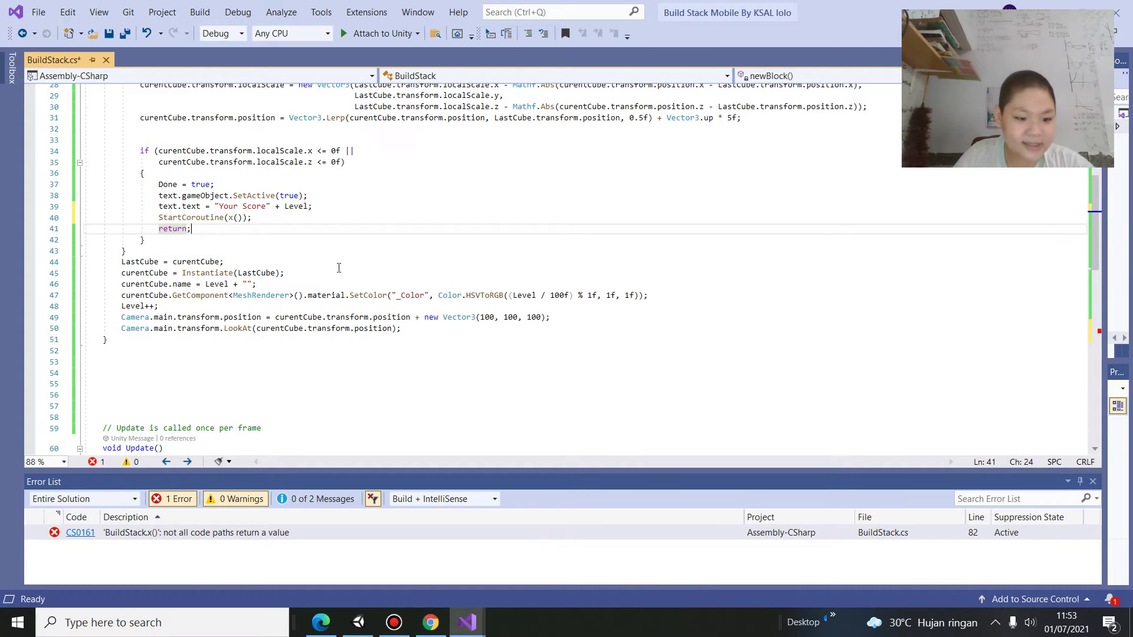
pyautogui.scroll(-7, 342, 295)
pyautogui.scroll(-5, 354, 354)
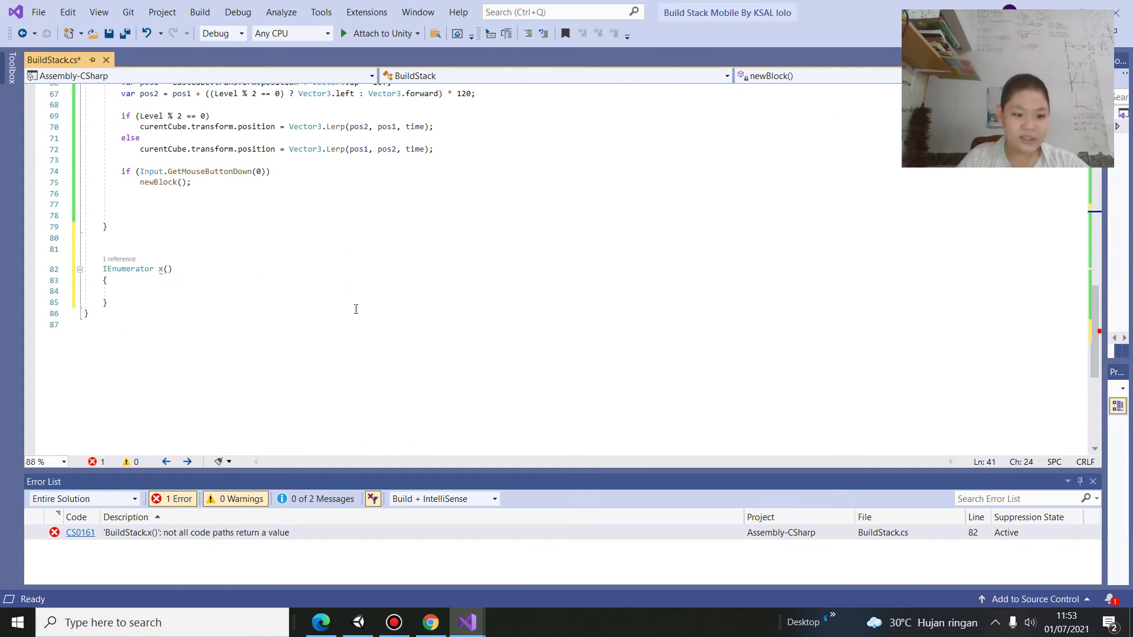
pyautogui.click(318, 281)
pyautogui.click(282, 291)
pyautogui.scroll(1, 285, 304)
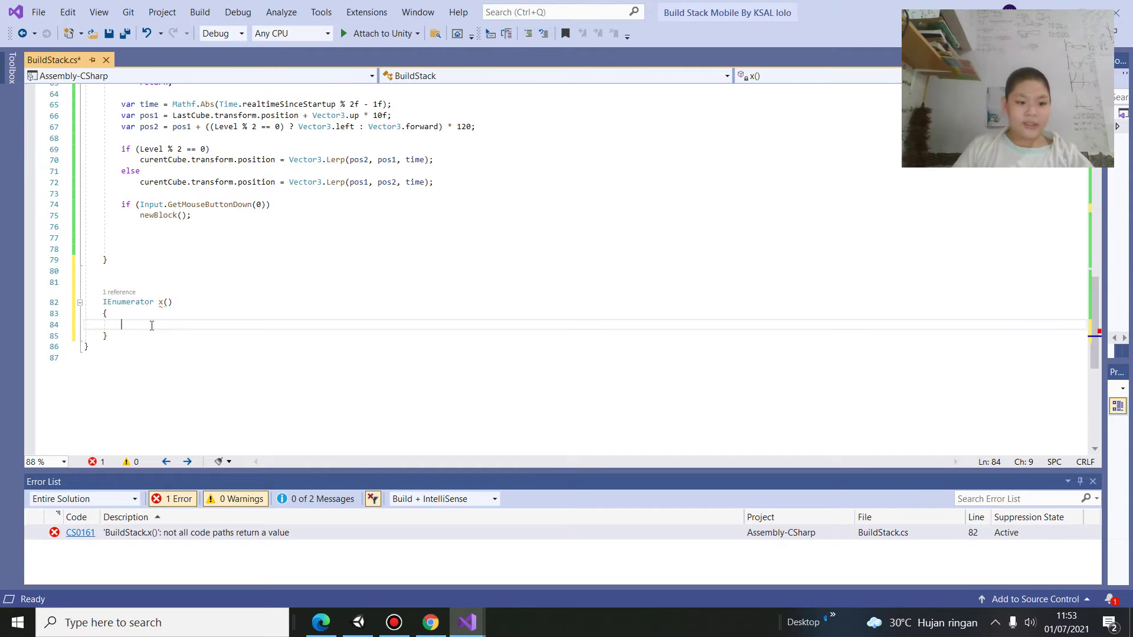
# Write 'yield return new WaitForSeconds(3f);' inside x() to clear the error
pyautogui.write('yield ')
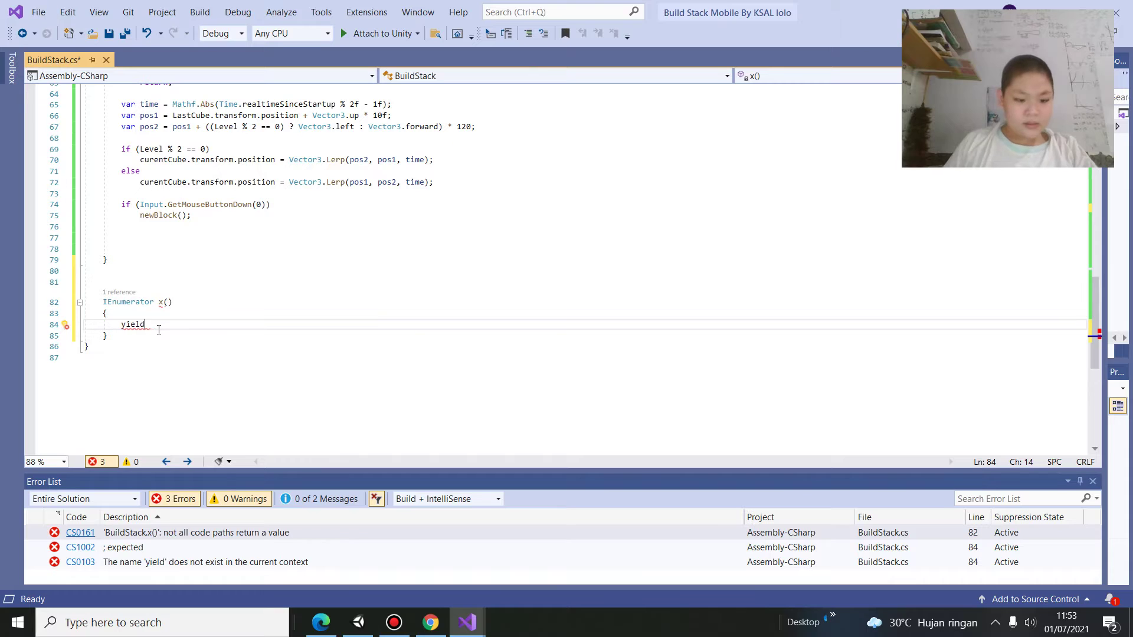
pyautogui.write('re')
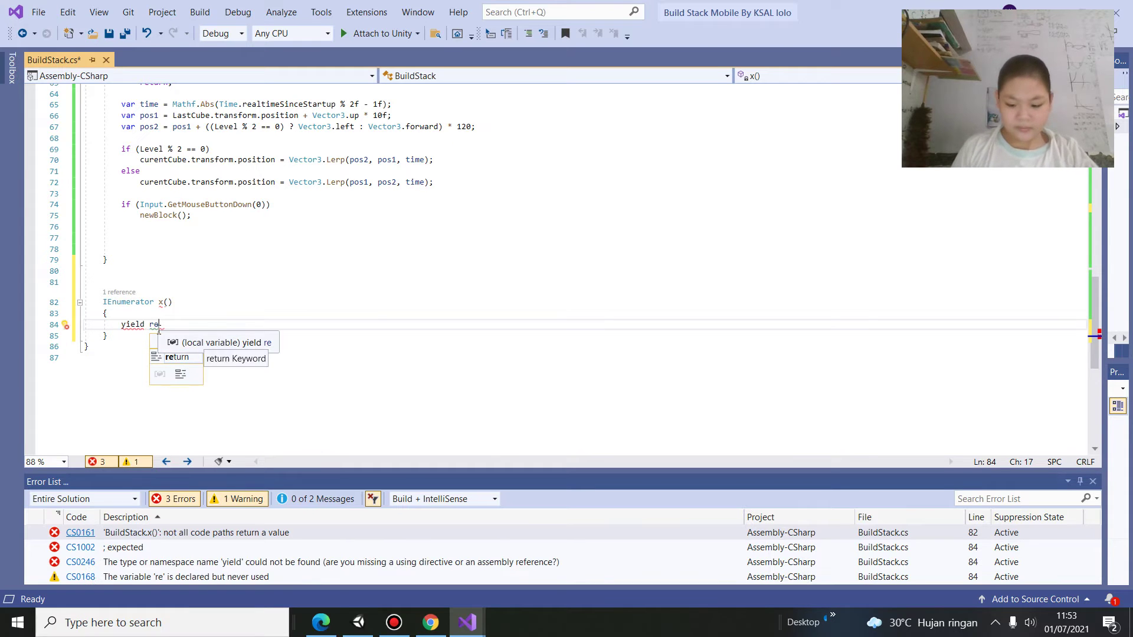
pyautogui.press('Tab')
pyautogui.press('Return')
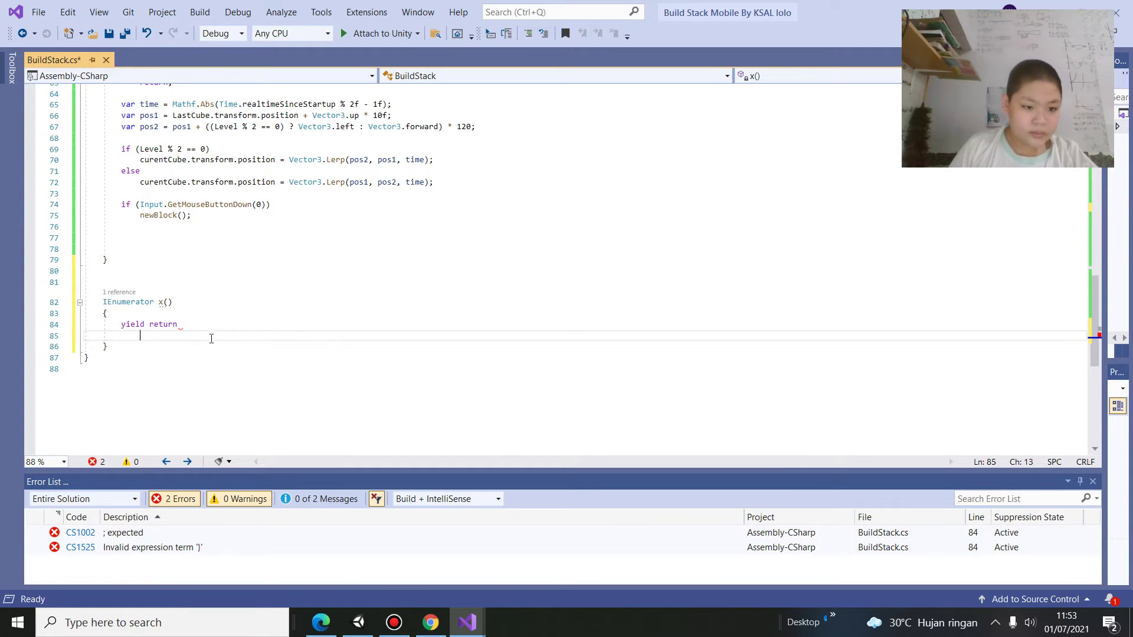
pyautogui.click(206, 330)
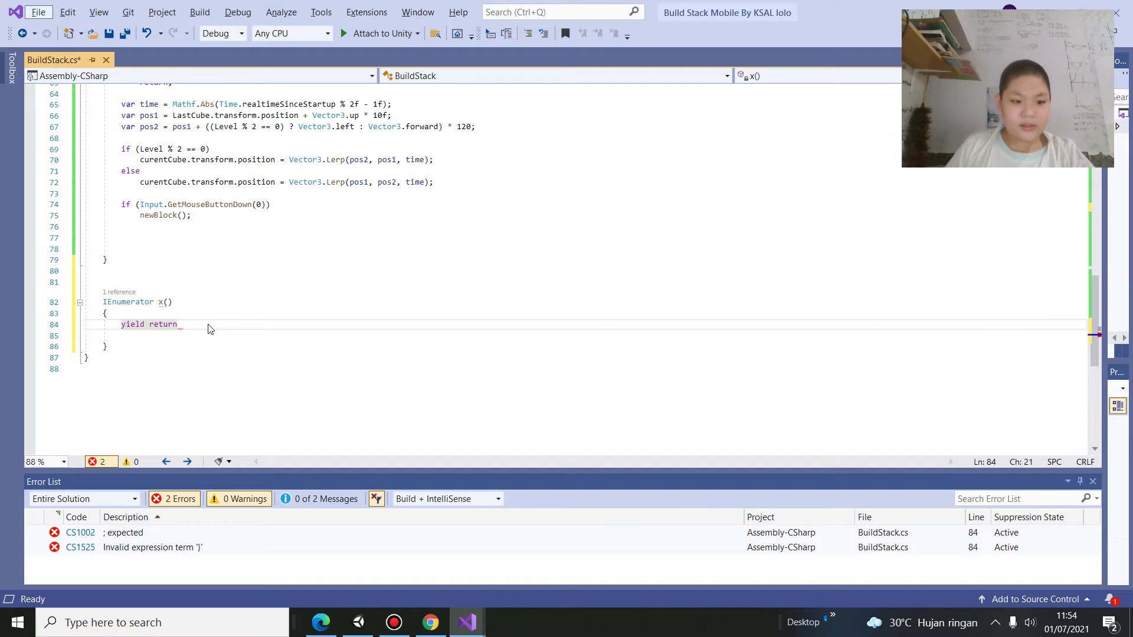
pyautogui.write('new ')
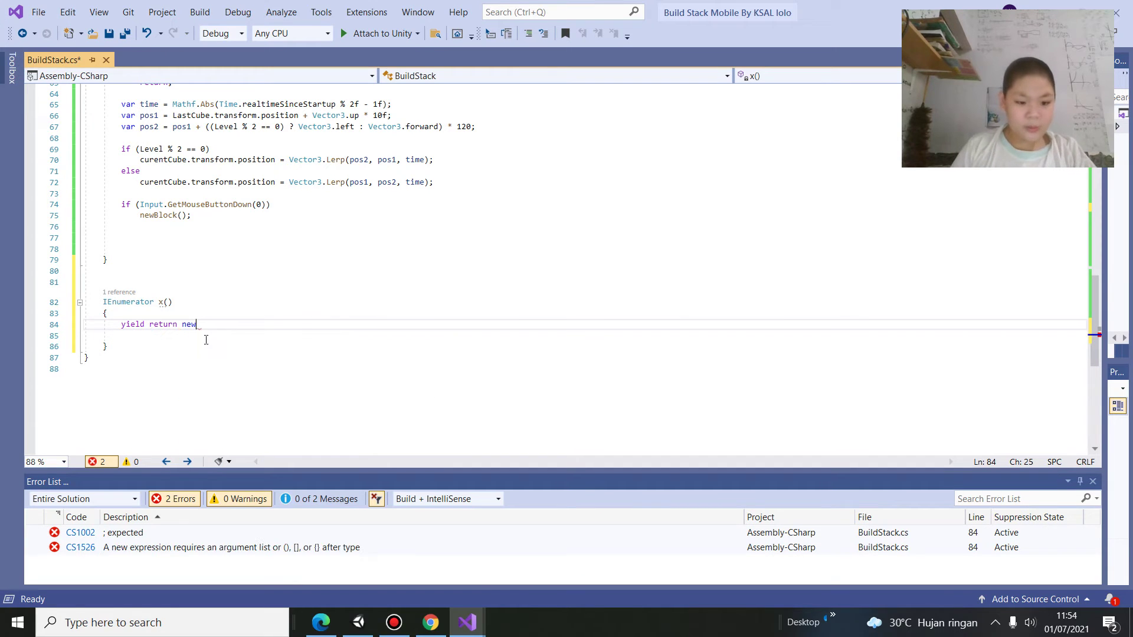
pyautogui.write('wait')
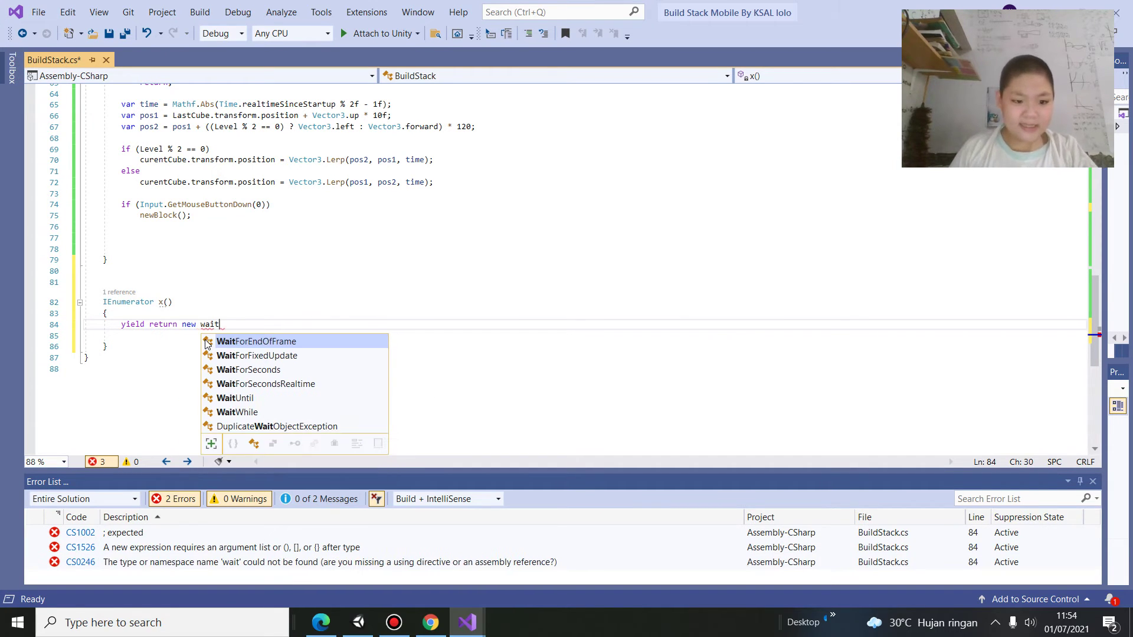
pyautogui.press('Down')
pyautogui.press('Down')
pyautogui.write('(')
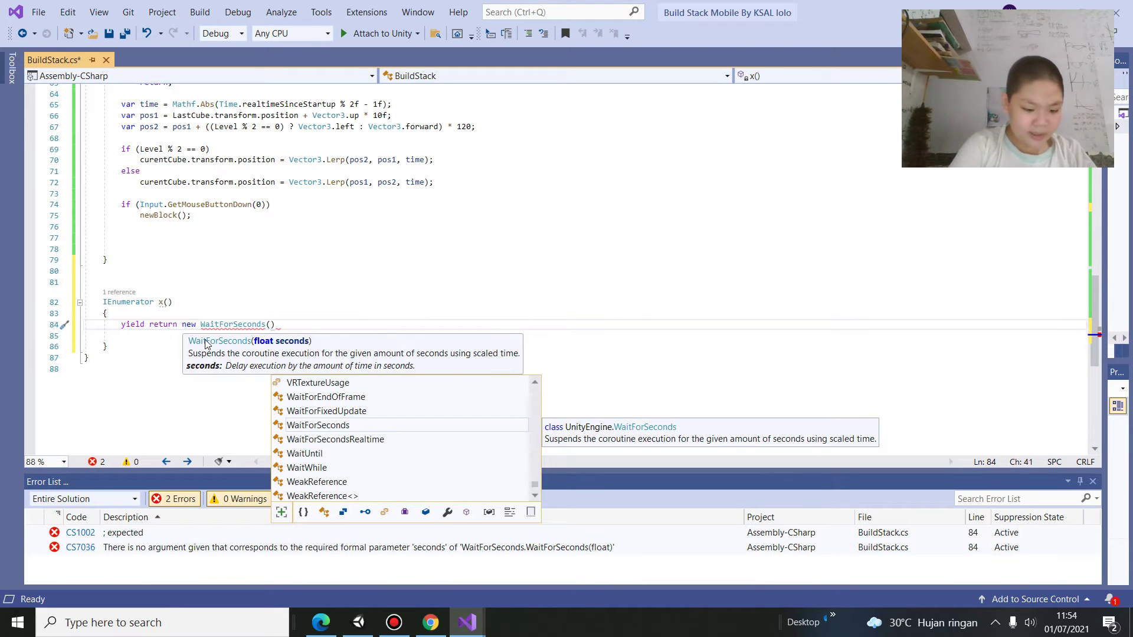
pyautogui.write('3f')
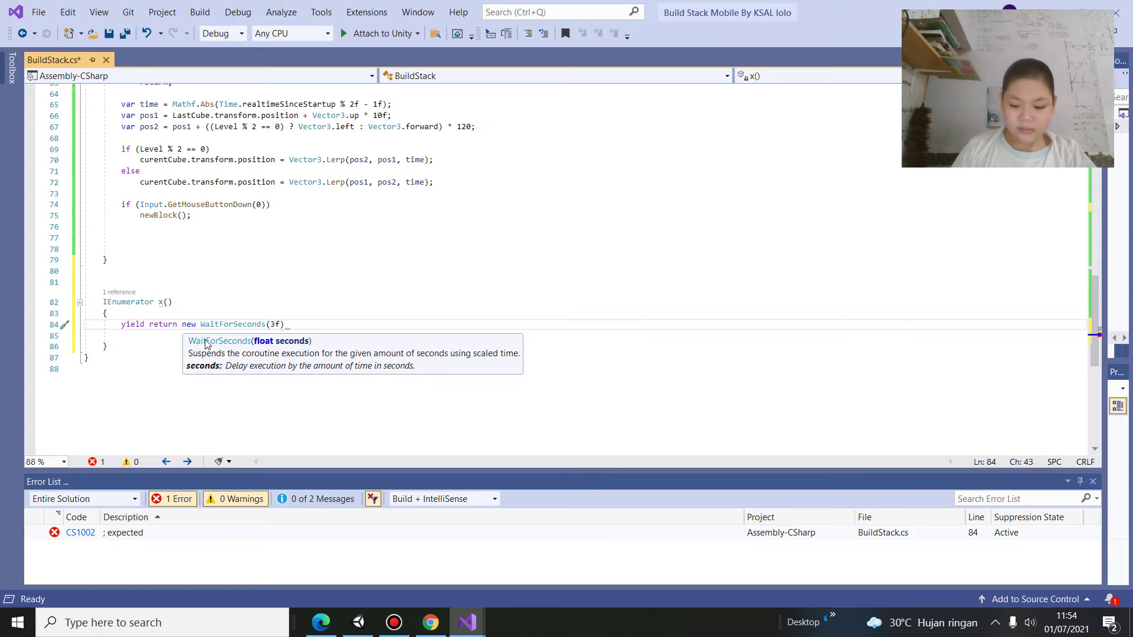
pyautogui.click(139, 336)
pyautogui.click(307, 329)
pyautogui.write(';')
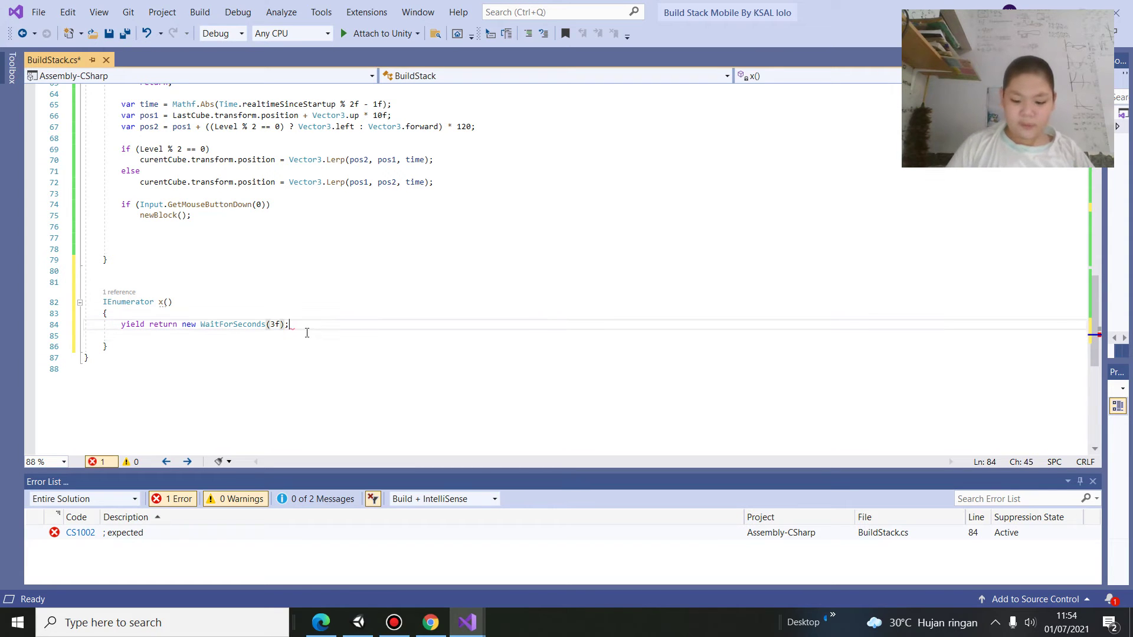
pyautogui.press('Return')
# Select and copy the 'using UnityEngine' text on line 5
pyautogui.scroll(5, 301, 325)
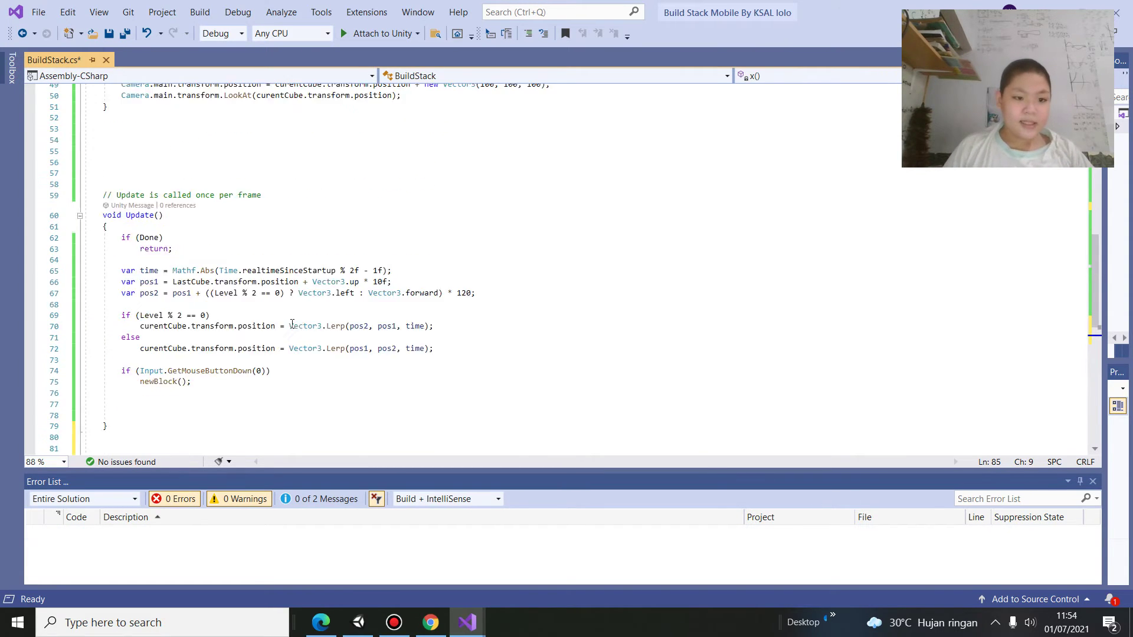
pyautogui.scroll(10, 283, 295)
pyautogui.scroll(5, 266, 267)
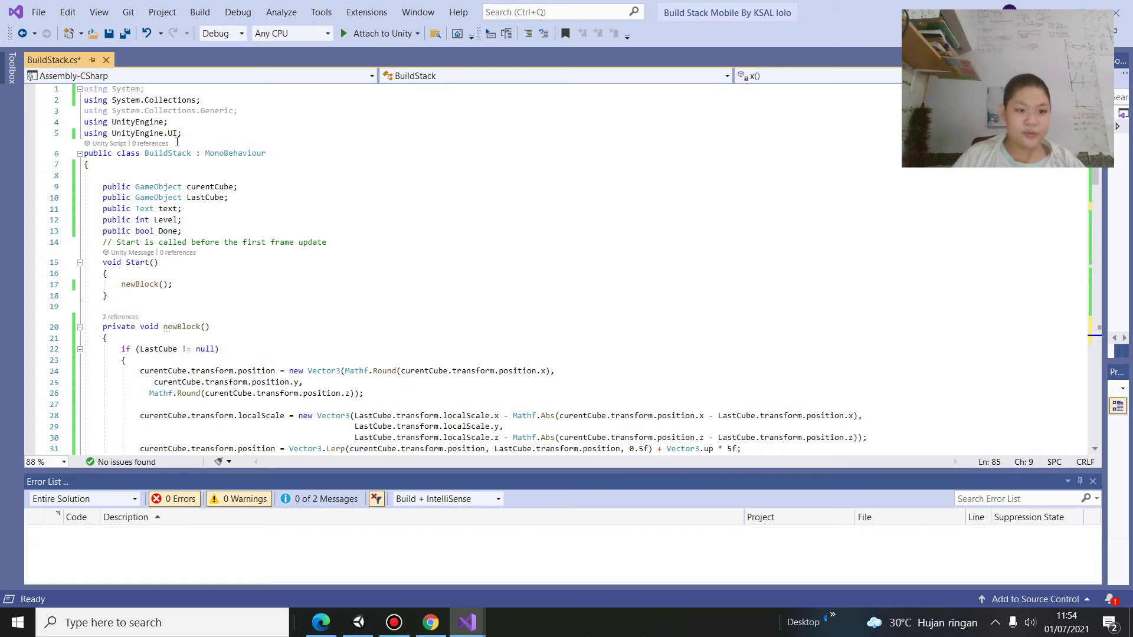
pyautogui.moveTo(83, 133); pyautogui.dragTo(166, 134)
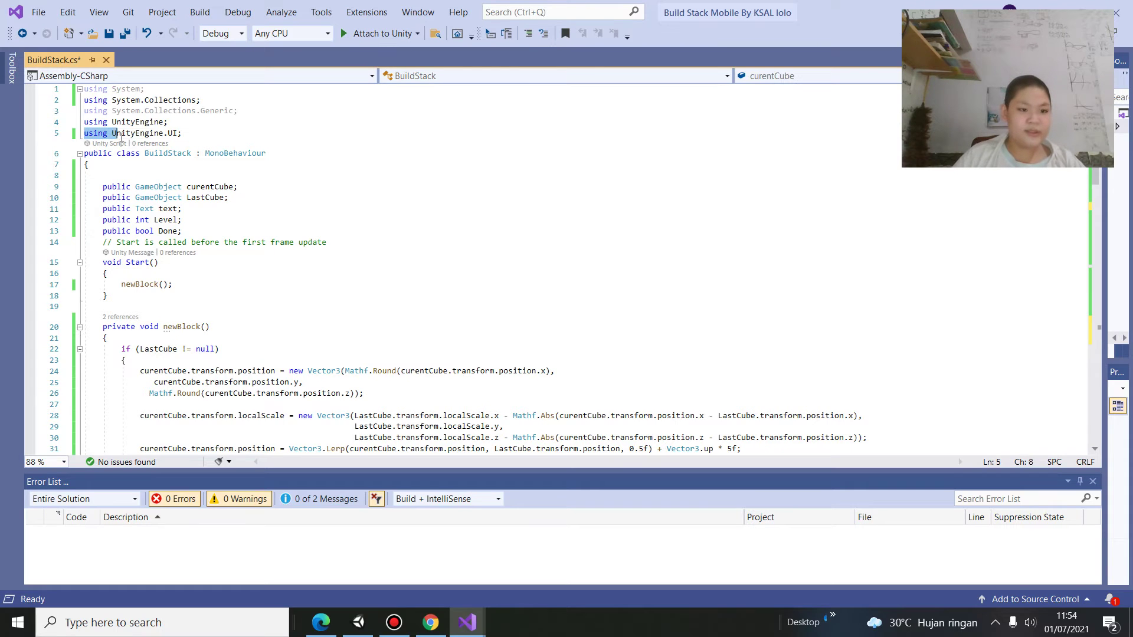
pyautogui.click(165, 134)
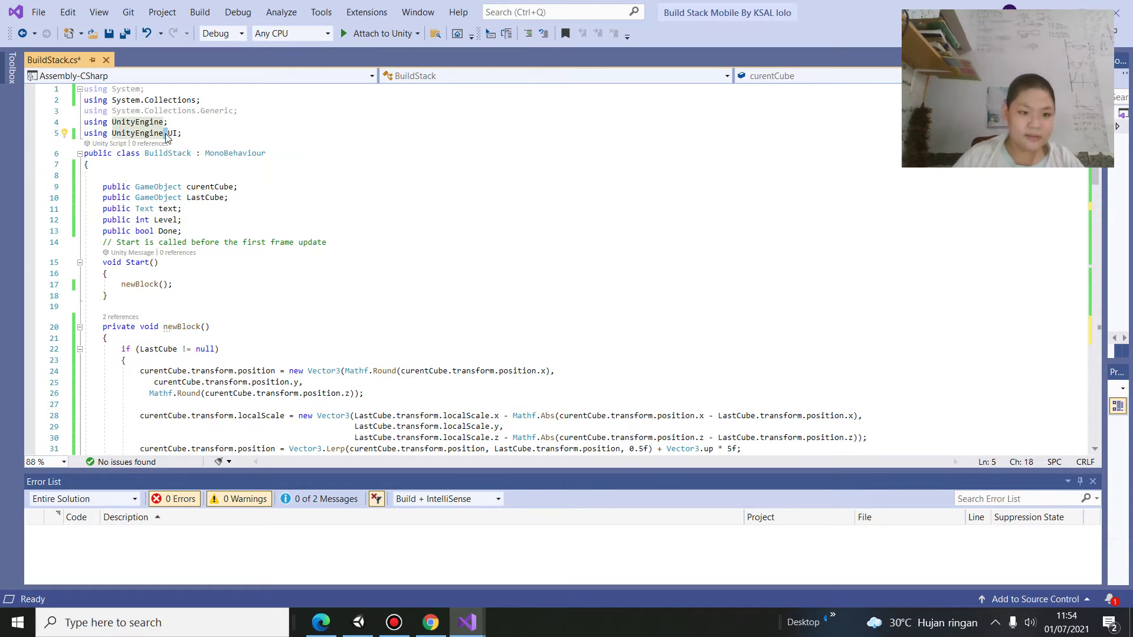
pyautogui.moveTo(85, 132); pyautogui.dragTo(165, 133)
pyautogui.hotkey('ctrl', 'c')
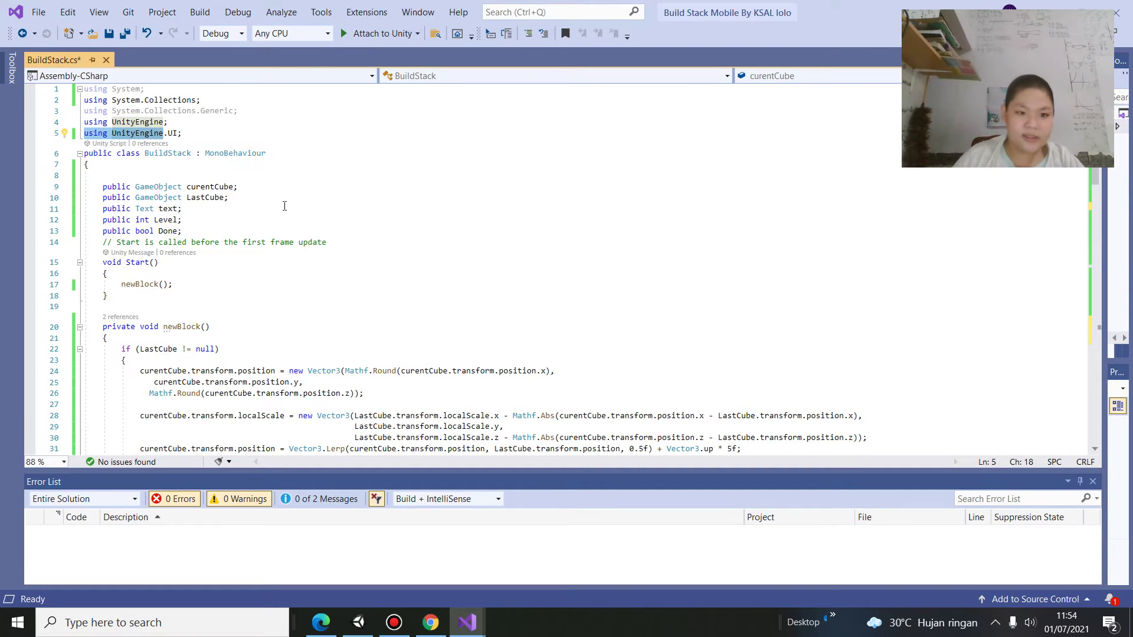
# Add 'using UnityEngine.SceneManagement;' on a new line below the UnityEngine.UI import
pyautogui.click(222, 131)
pyautogui.press('Return')
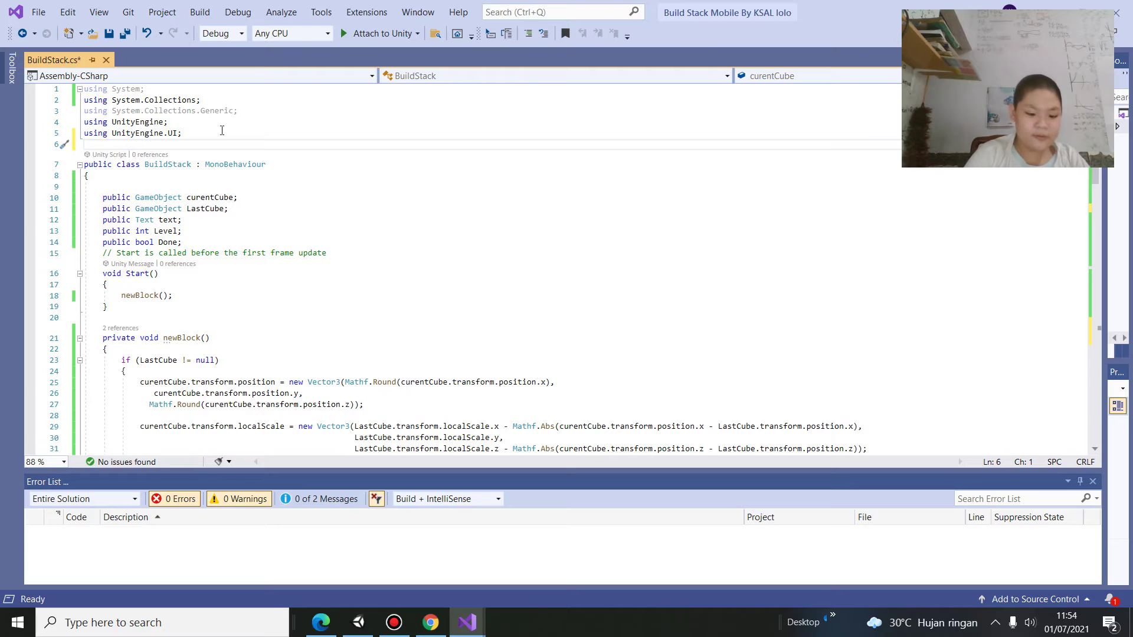
pyautogui.hotkey('ctrl', 'v')
pyautogui.write('.sce')
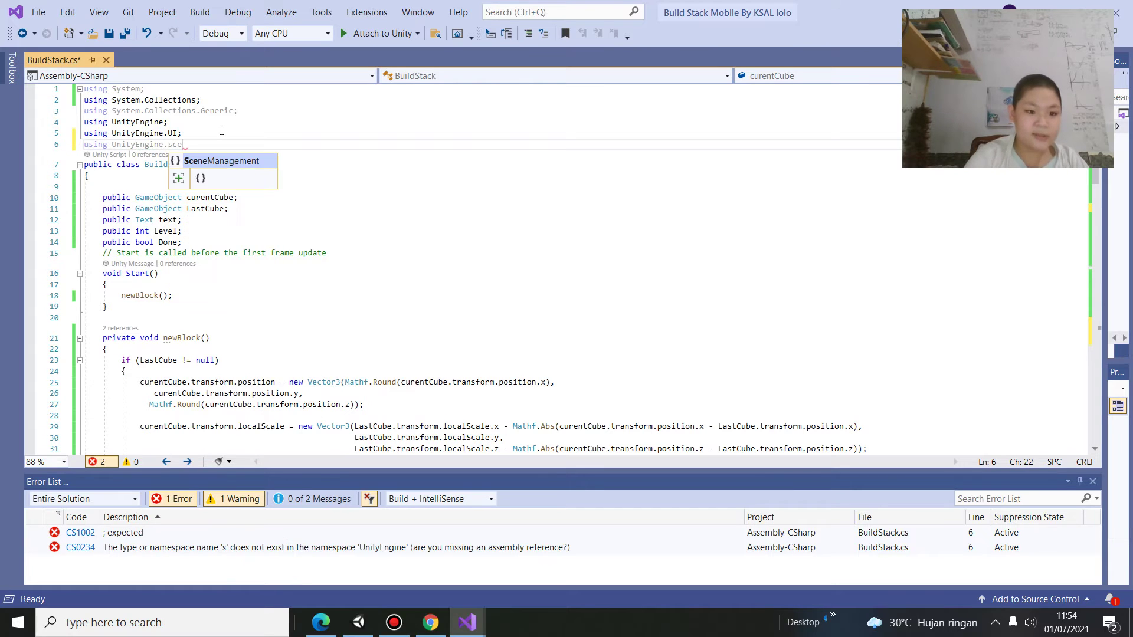
pyautogui.press('Tab')
pyautogui.write(';')
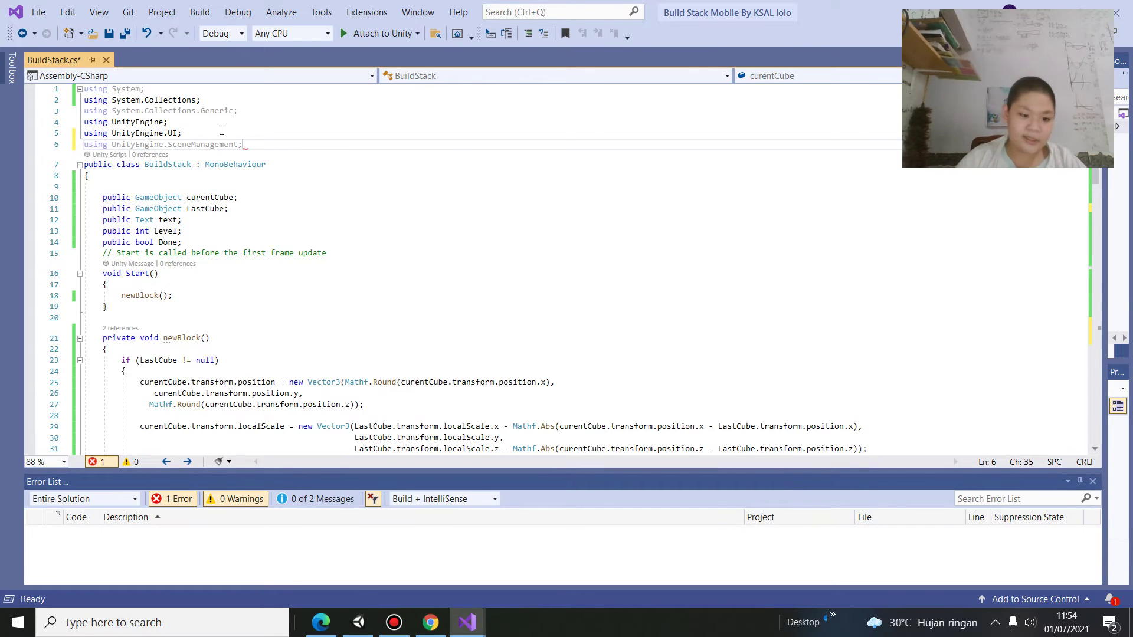
pyautogui.scroll(-1, 236, 178)
pyautogui.scroll(-6, 283, 266)
pyautogui.scroll(-10, 283, 354)
pyautogui.scroll(-2, 208, 386)
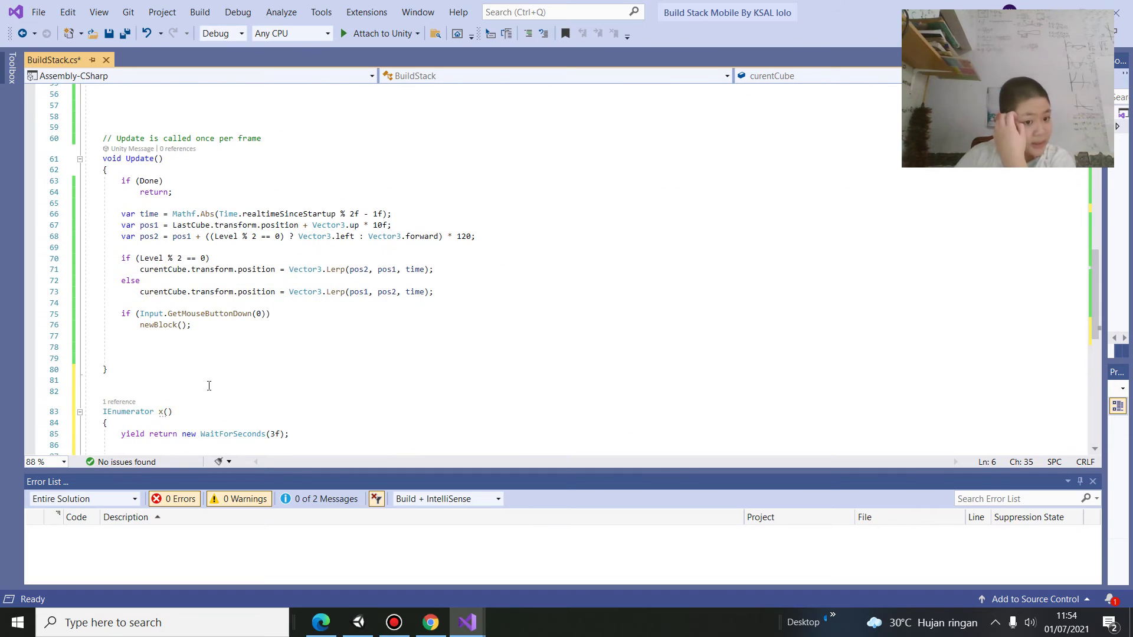
pyautogui.scroll(-3, 208, 386)
# Add SceneManager.LoadScene("SampleScene"); after the wait in x(), fixing 'Sample Scene' to 'SampleScene'
pyautogui.scroll(-3, 177, 354)
pyautogui.click(165, 249)
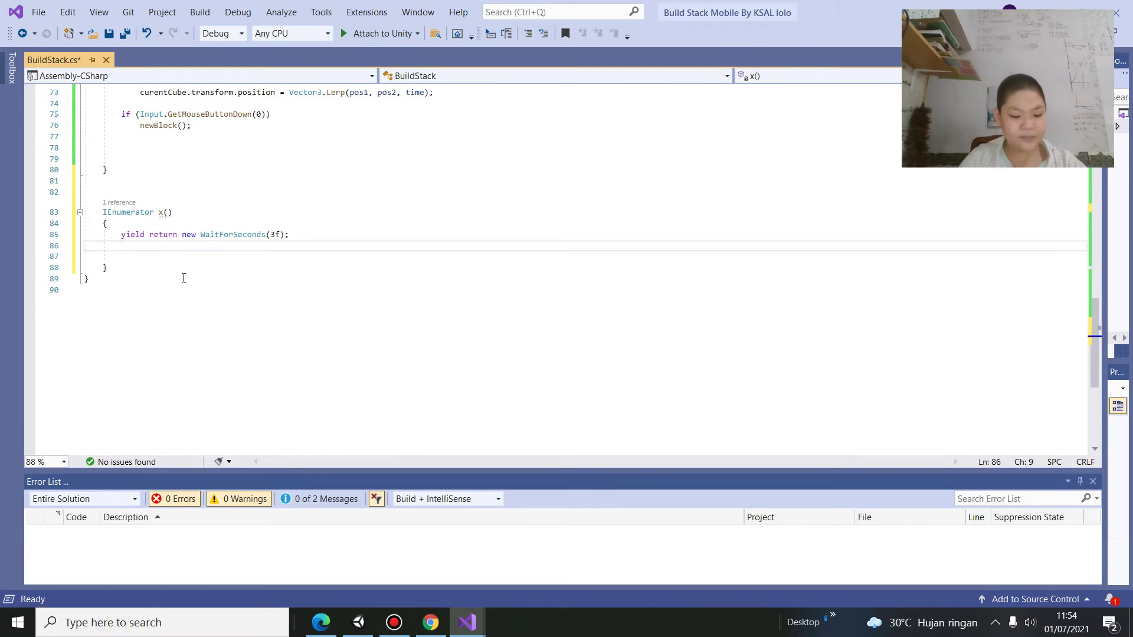
pyautogui.write('sce')
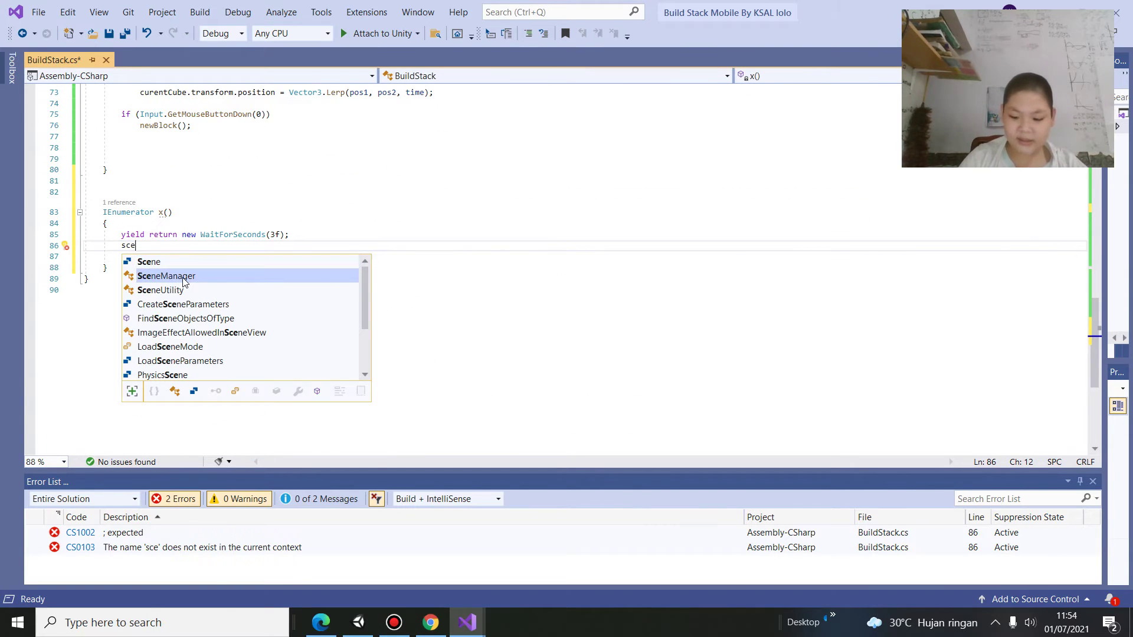
pyautogui.doubleClick(182, 282)
pyautogui.write('.lo')
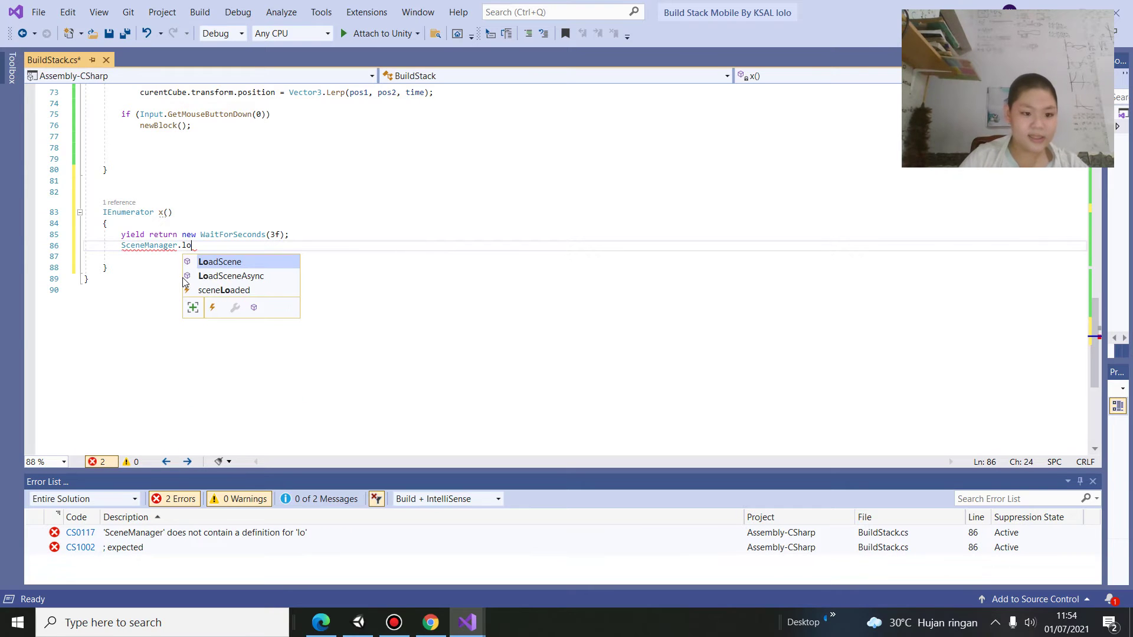
pyautogui.press('Tab')
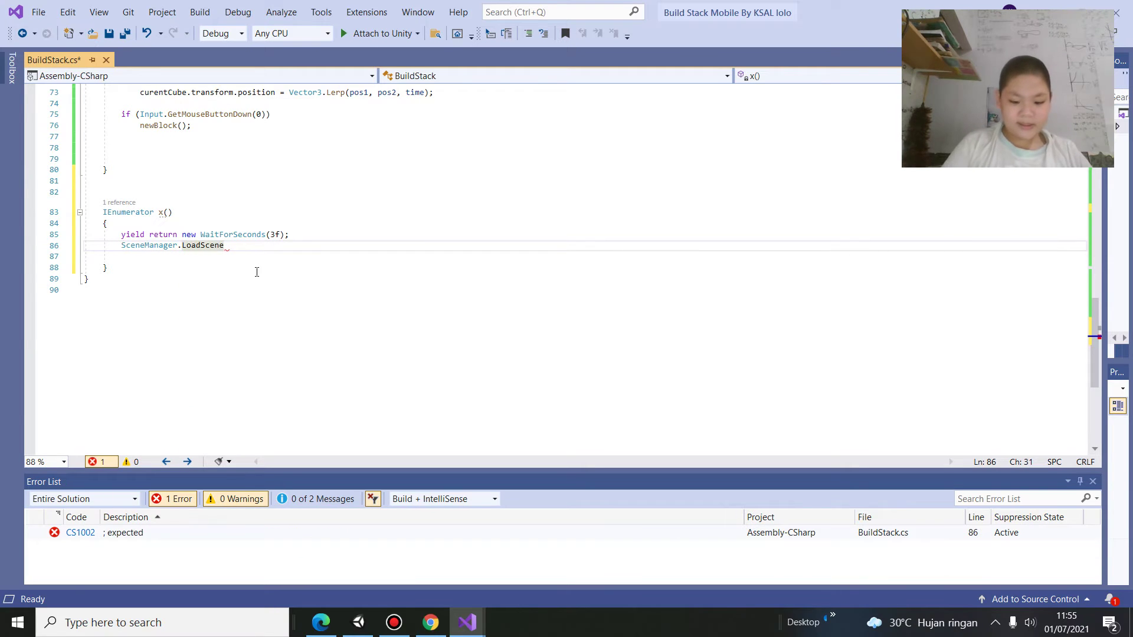
pyautogui.write('(')
pyautogui.write('"Sa')
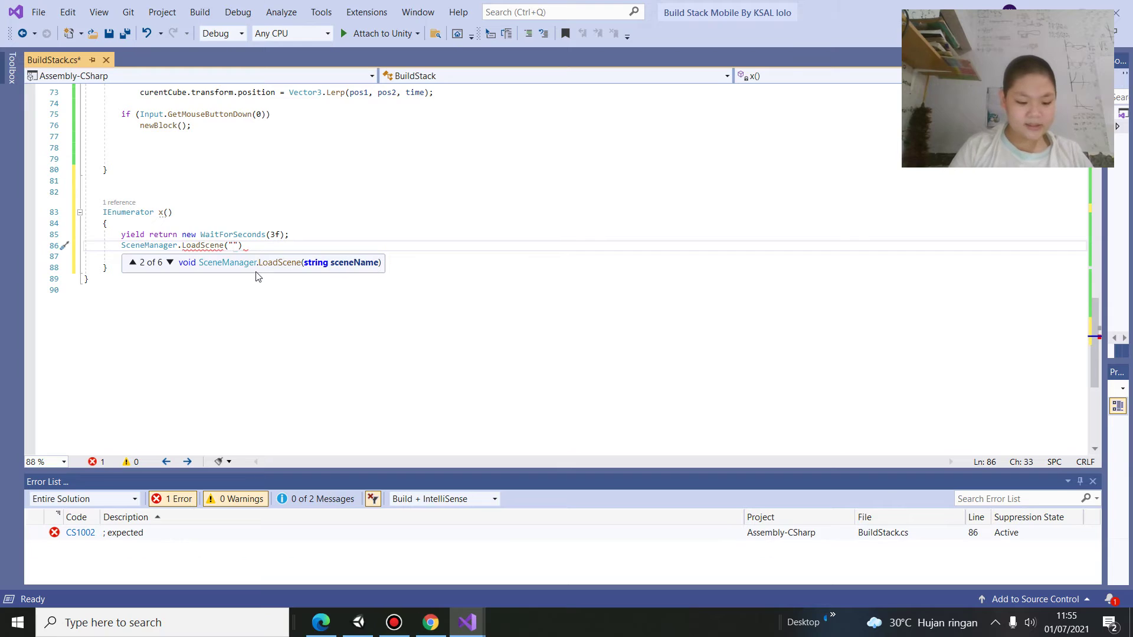
pyautogui.write('m')
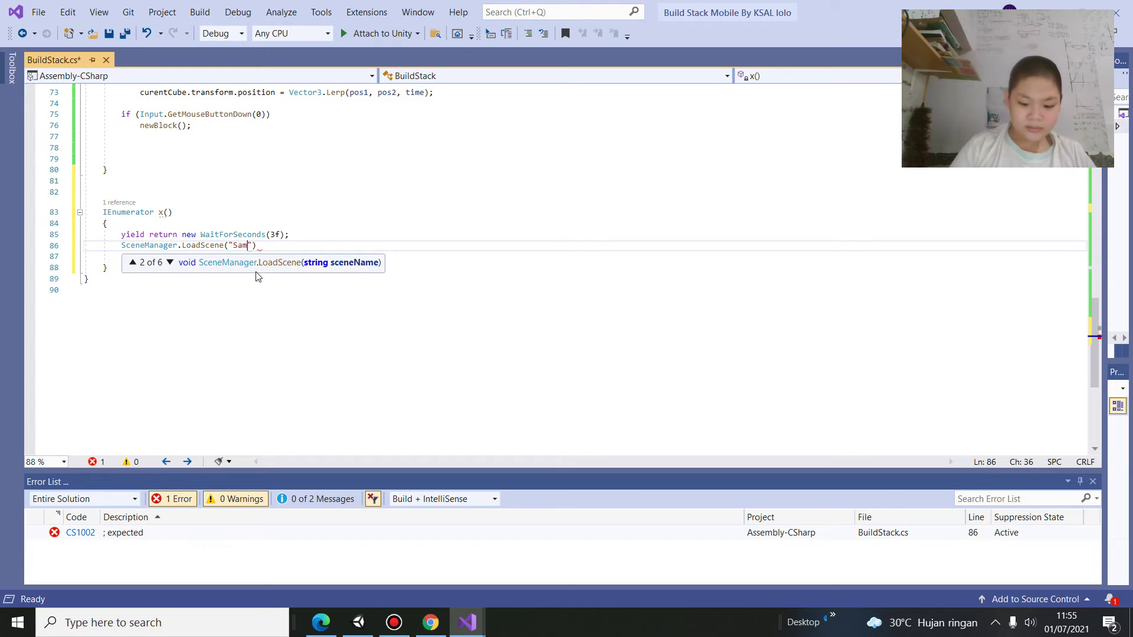
pyautogui.write('ple ')
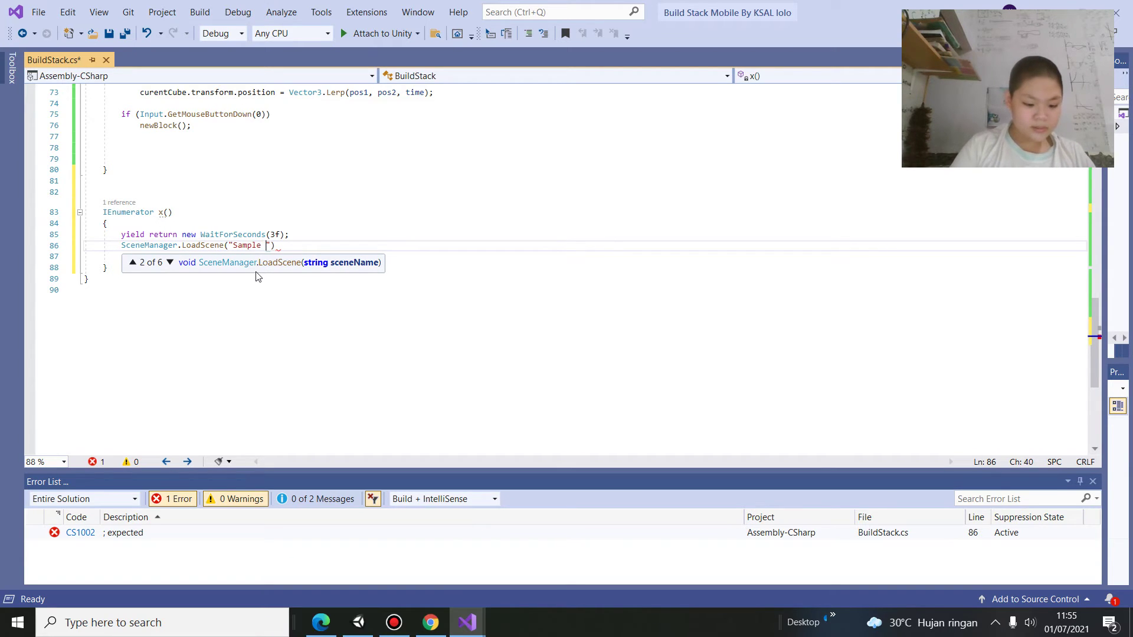
pyautogui.write('Scene')
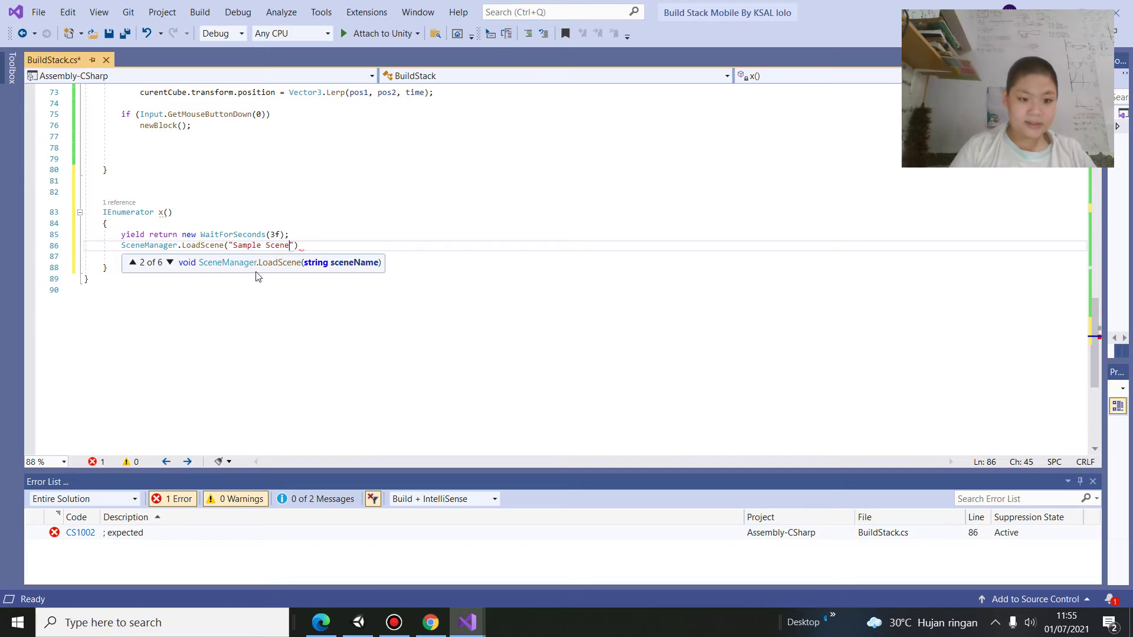
pyautogui.click(327, 249)
pyautogui.write(';')
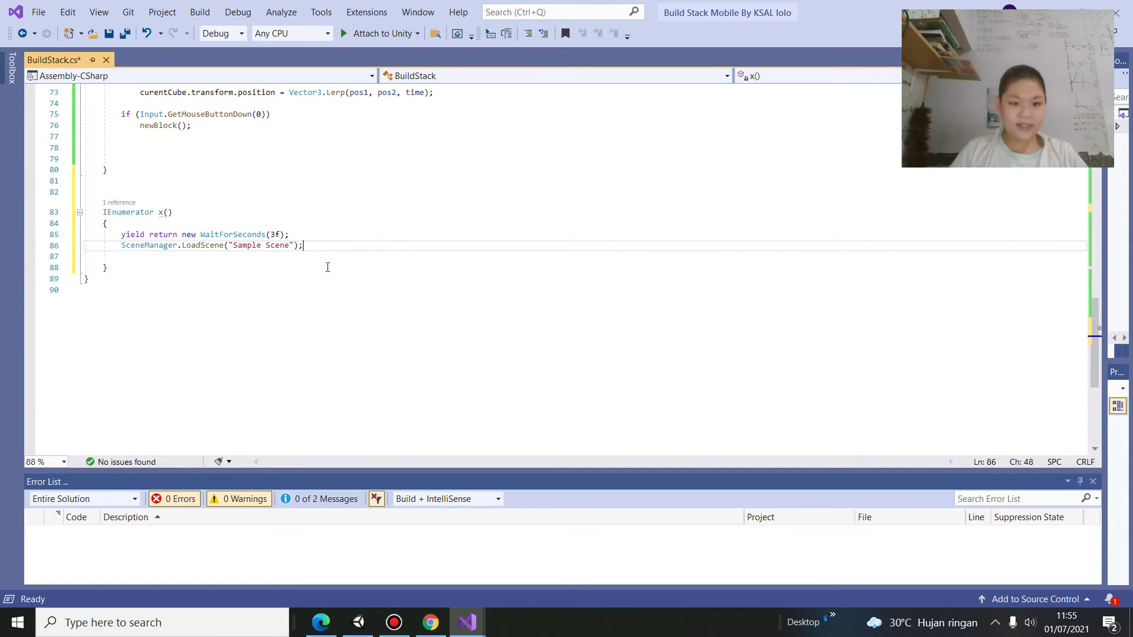
pyautogui.press('alt')
pyautogui.click(266, 247)
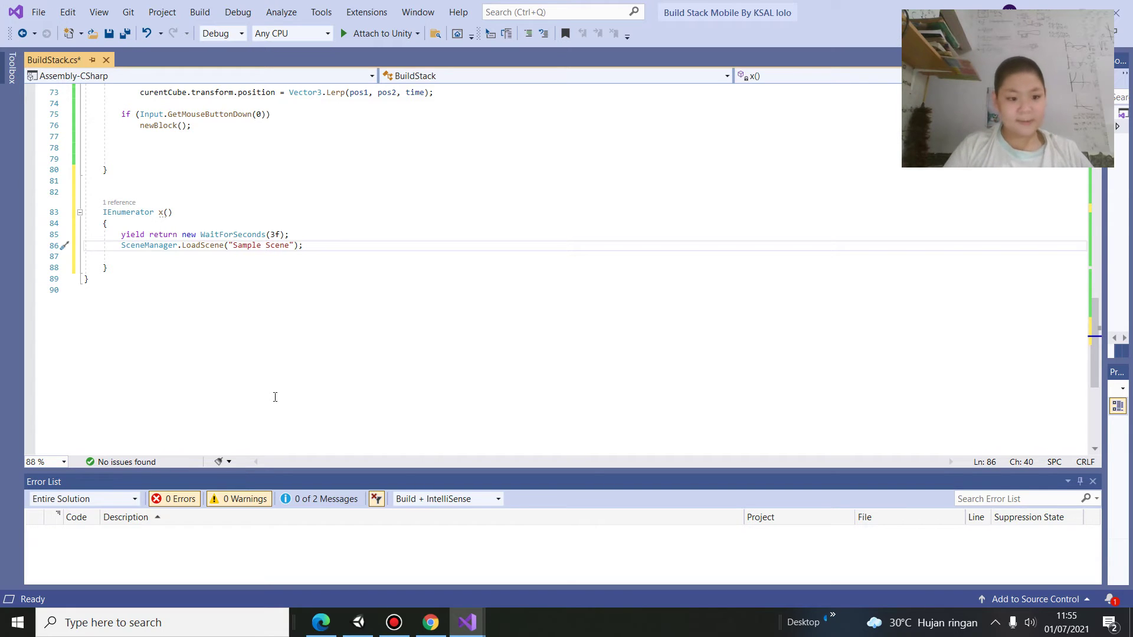
pyautogui.press('BackSpace')
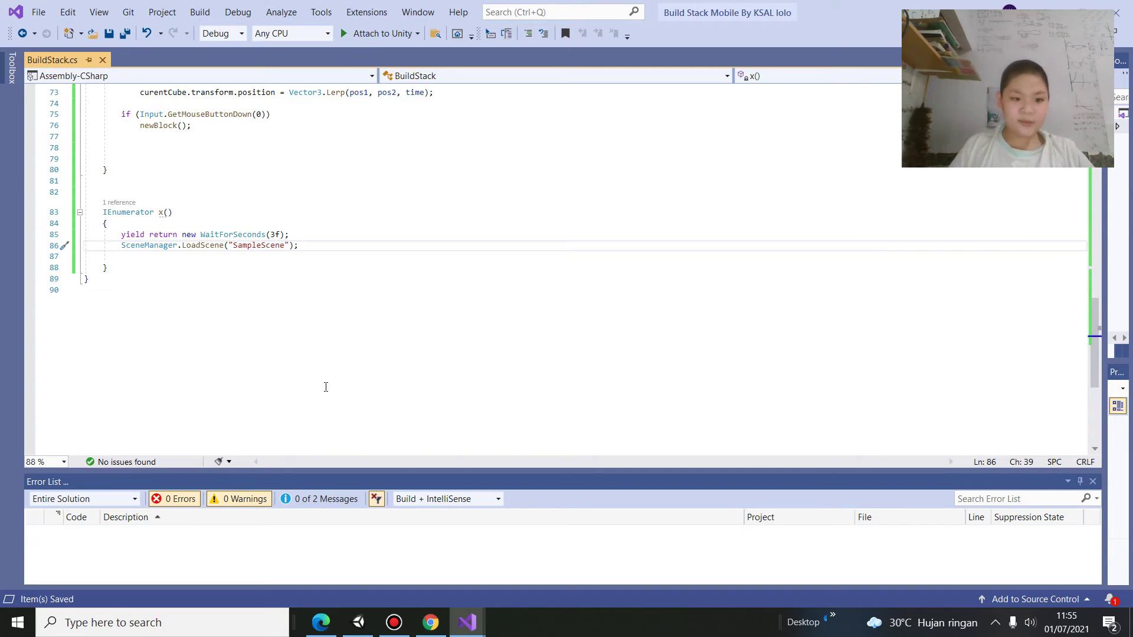
# Switch to Unity and run a quick play test, stacking three blocks before stopping
pyautogui.click(371, 630)
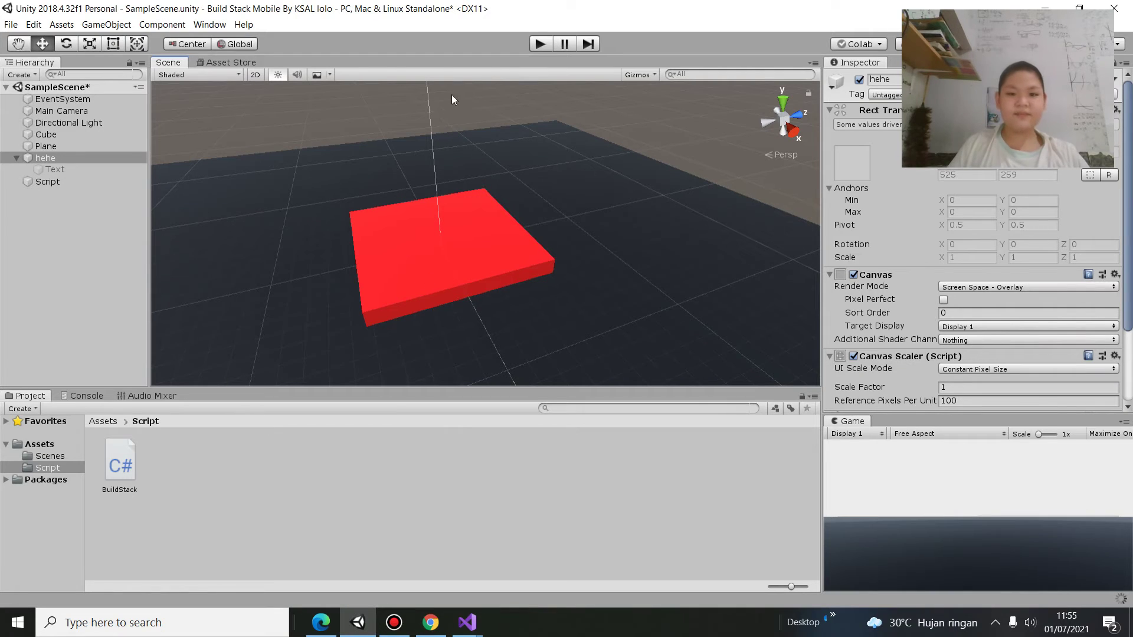
pyautogui.click(539, 43)
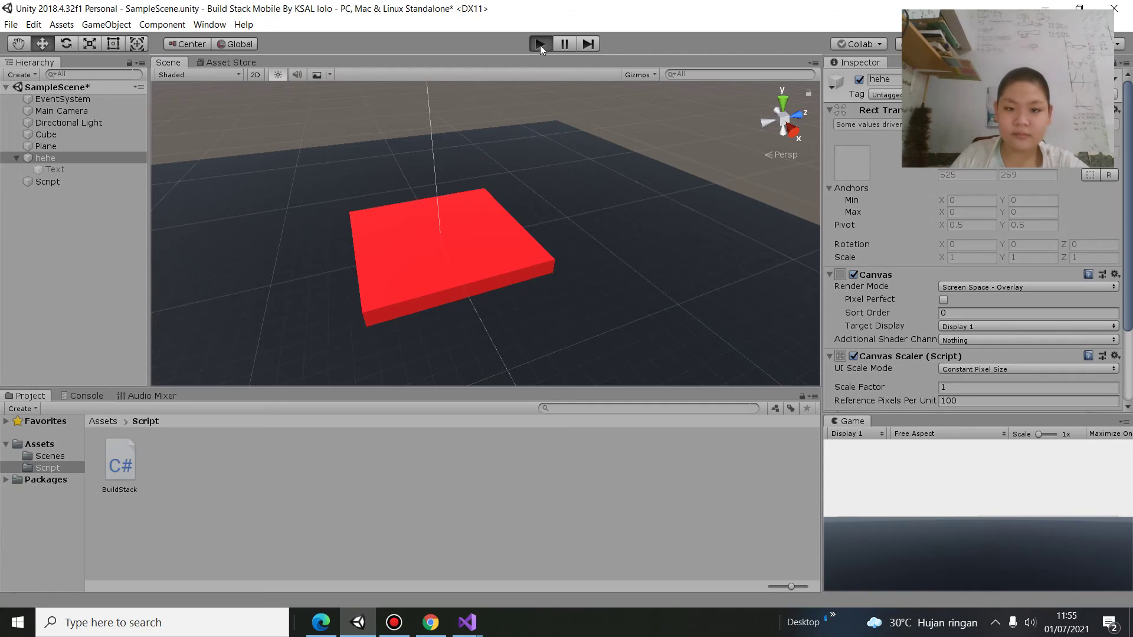
pyautogui.click(999, 494)
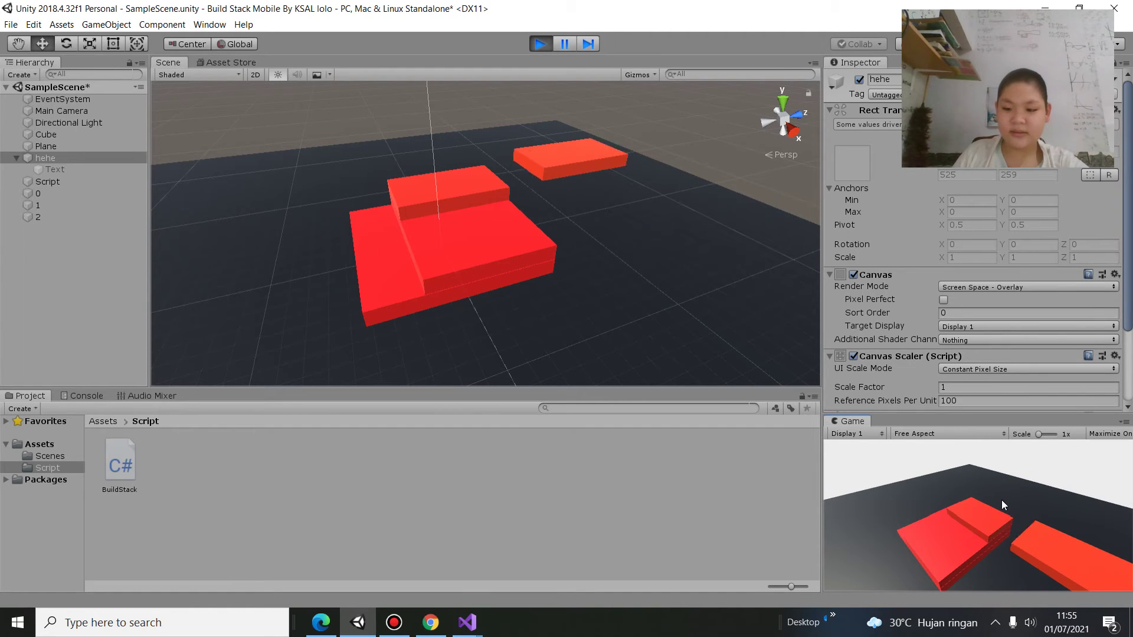
pyautogui.click(1001, 500)
pyautogui.click(1001, 501)
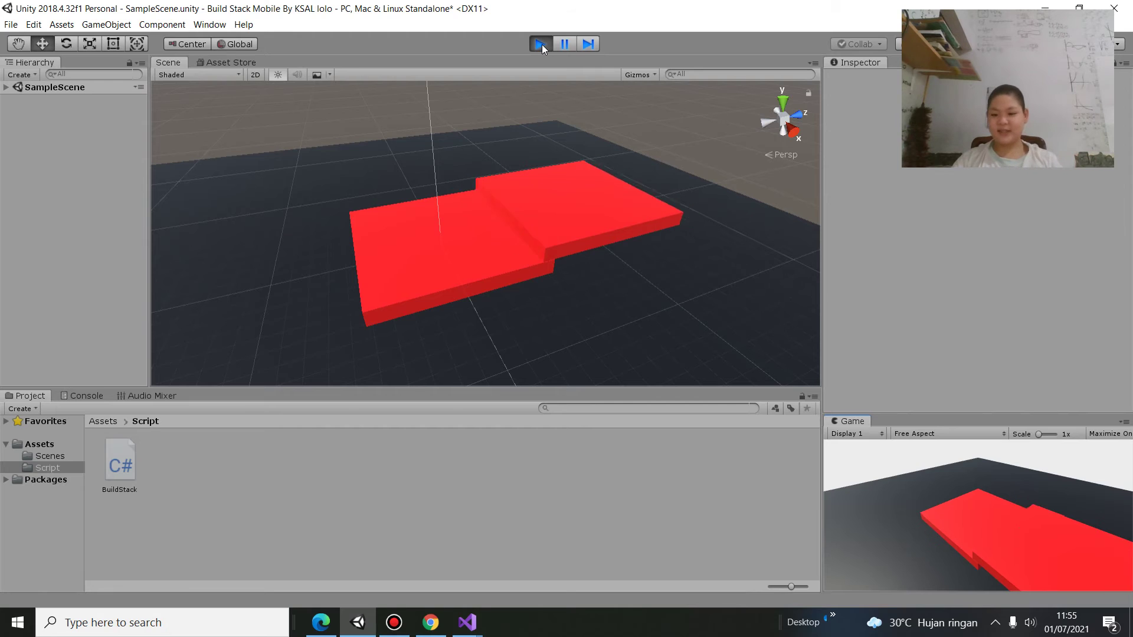
pyautogui.click(542, 44)
# Replay with the Game view maximized until YOUR SCORE5 appears and the scene reloads
pyautogui.hotkey('shift', 'space')
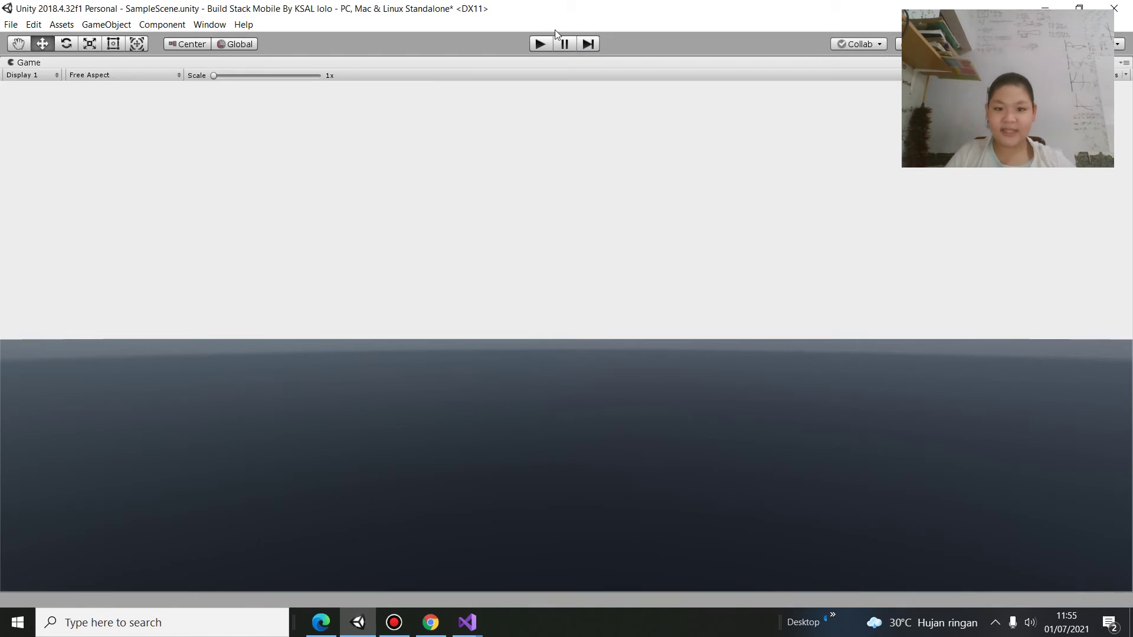
pyautogui.hotkey('ctrl', 'p')
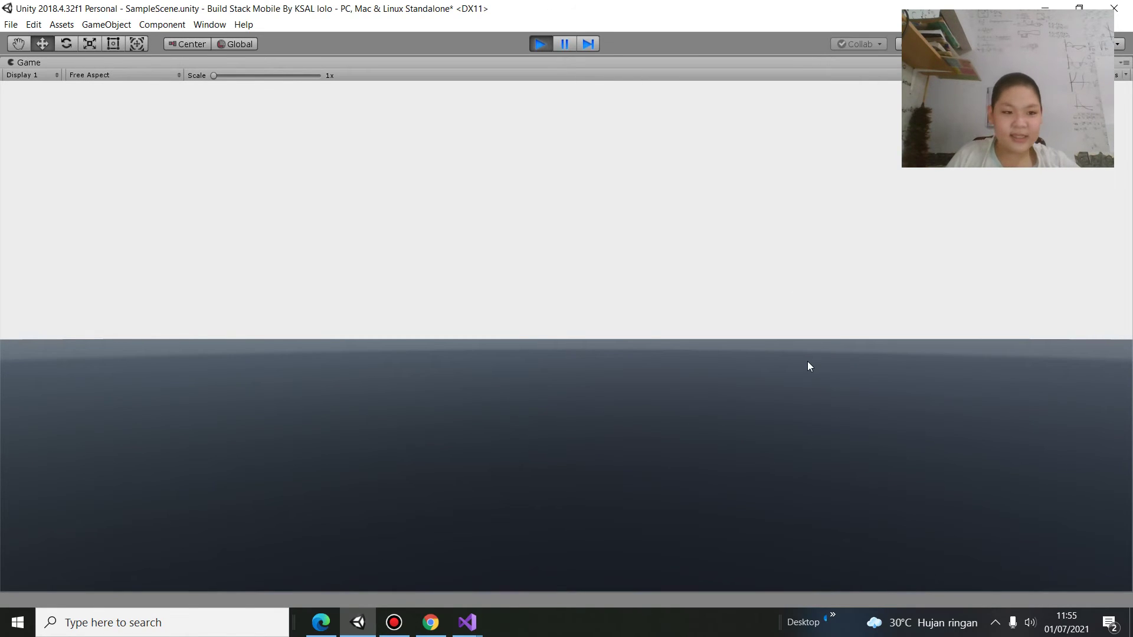
pyautogui.click(655, 328)
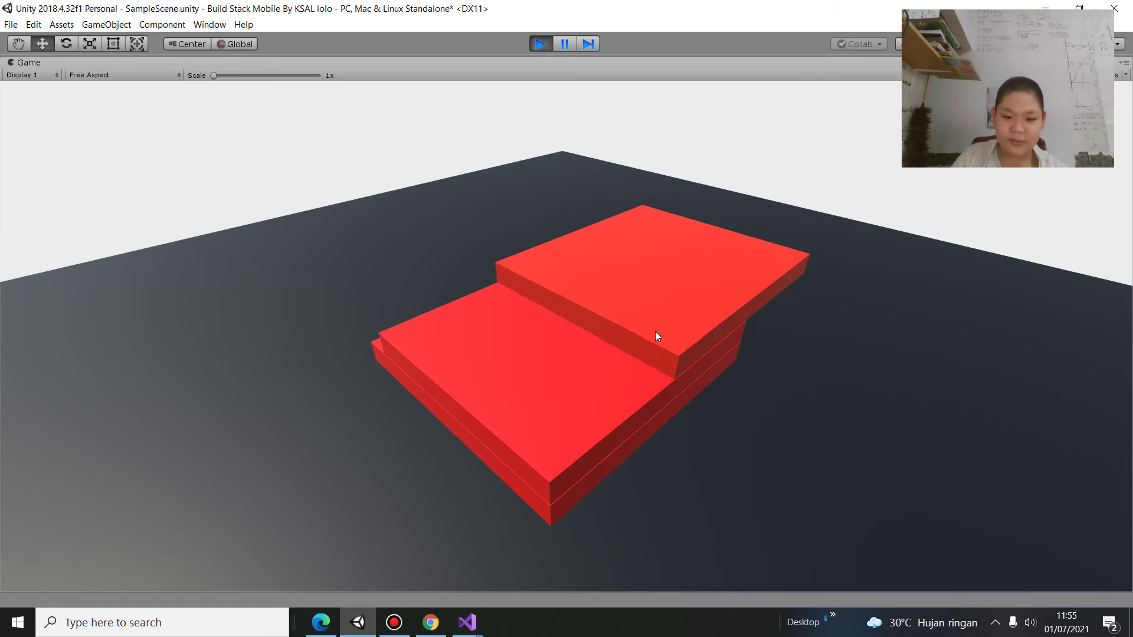
pyautogui.click(651, 336)
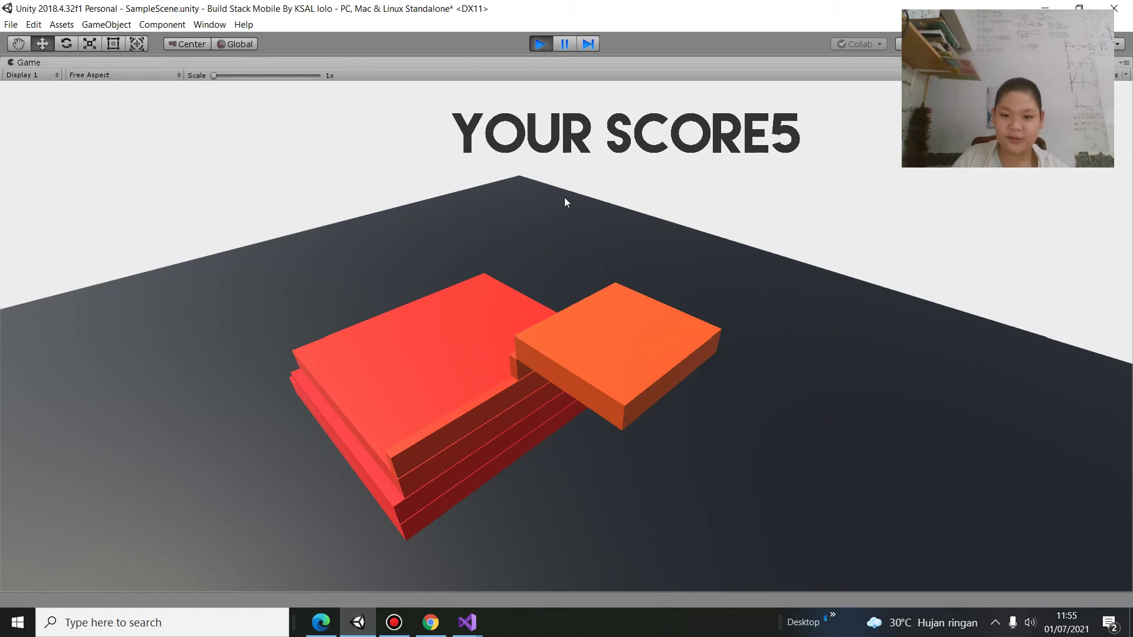
pyautogui.click(1063, 396)
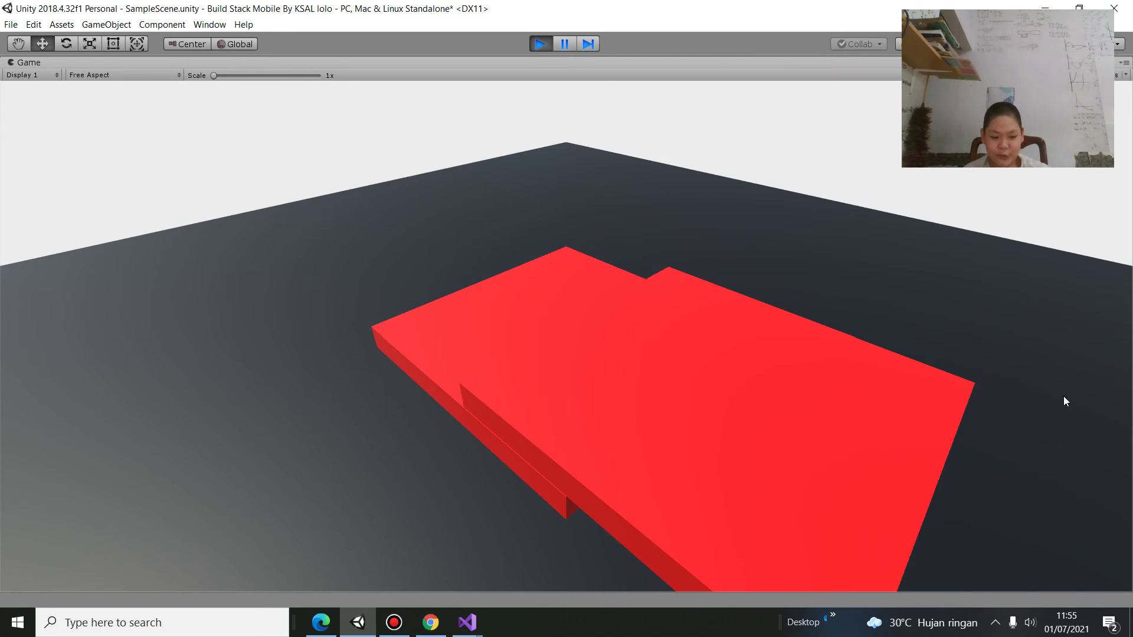
# Stop play mode and select the hehe canvas object
pyautogui.click(540, 45)
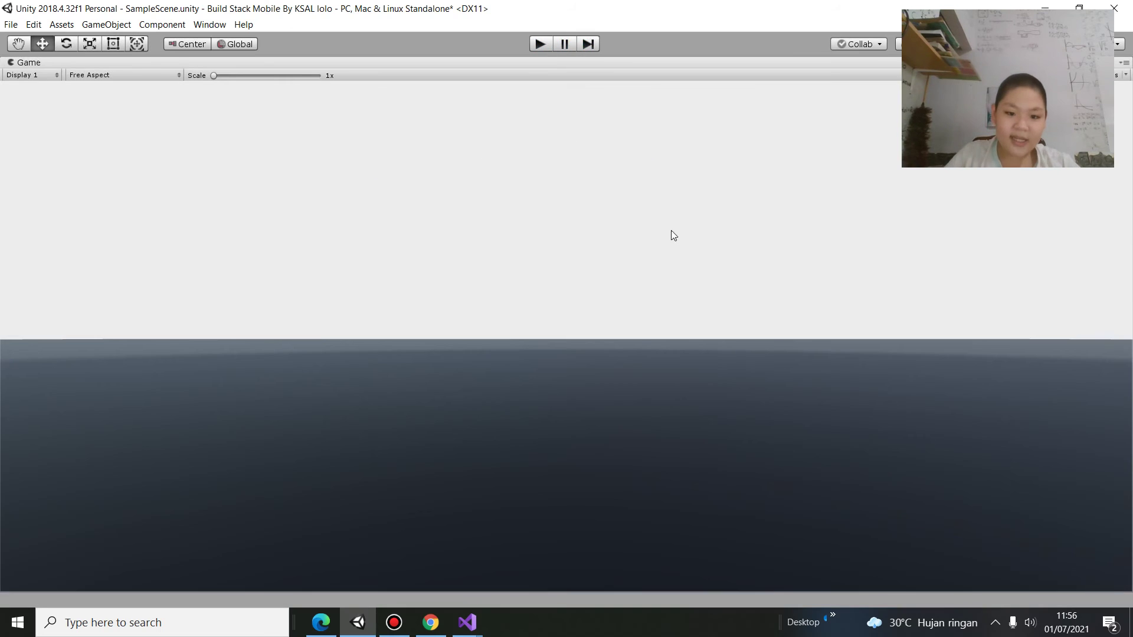
pyautogui.keyDown('alt'); pyautogui.moveTo(235, 161); pyautogui.dragTo(265, 147); pyautogui.keyUp('alt')
pyautogui.click(134, 147)
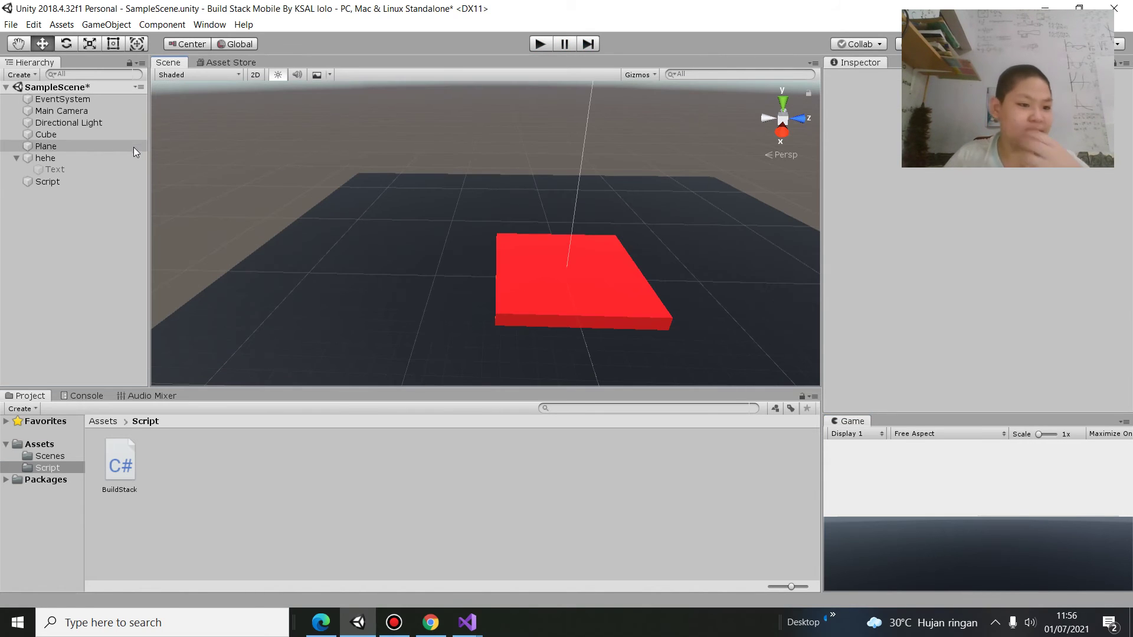
pyautogui.click(101, 168)
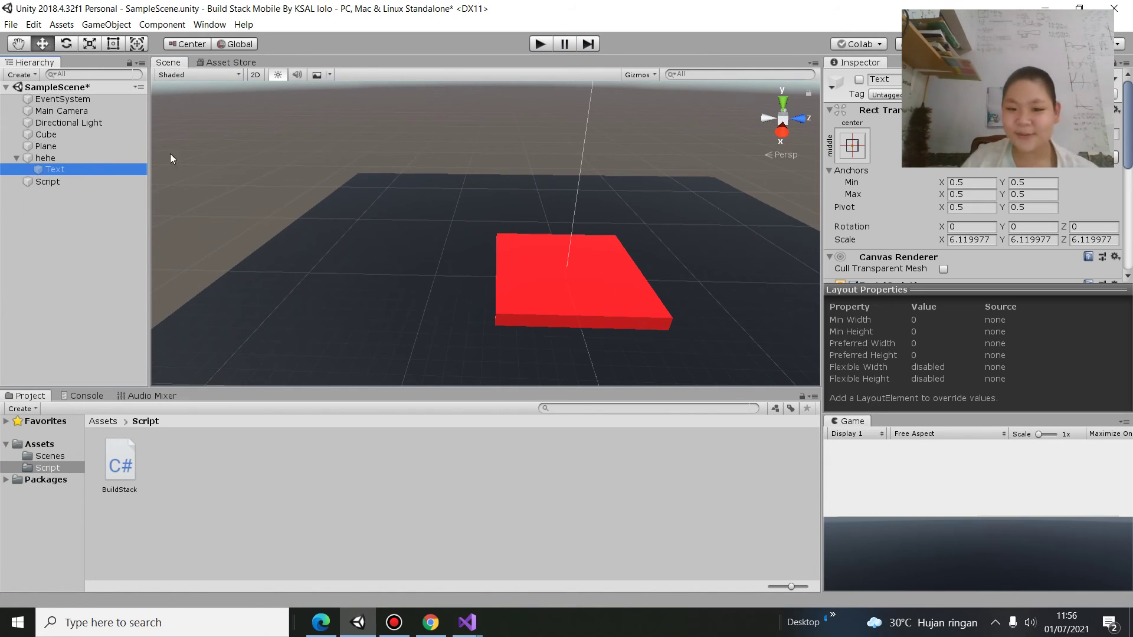
pyautogui.click(559, 261)
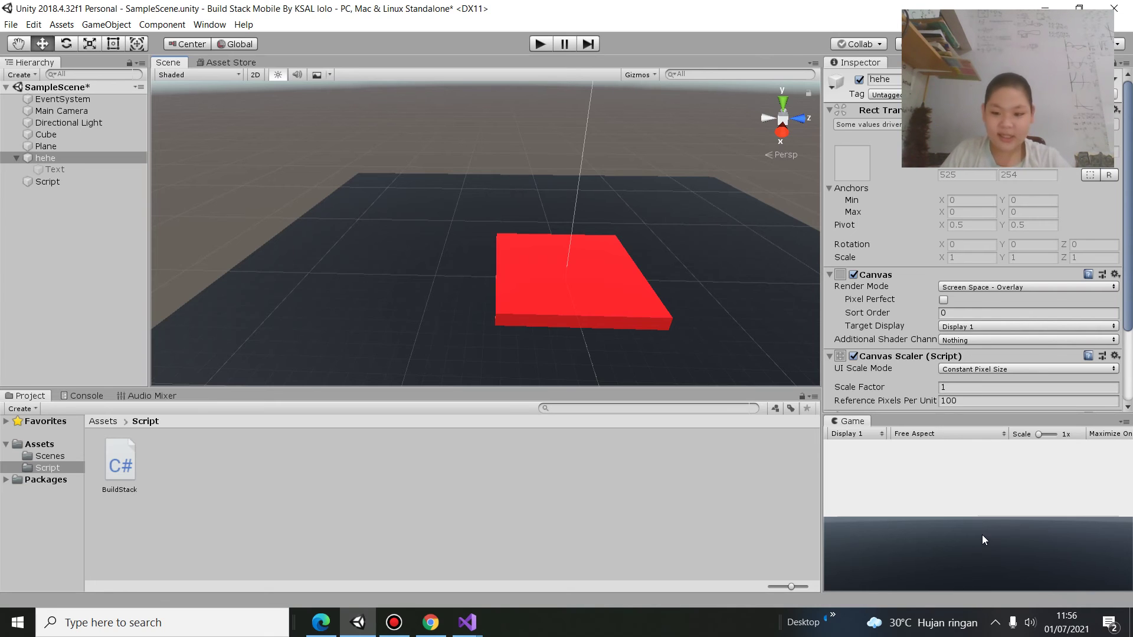
# Play maximized, stacking six blocks to a YOUR SCORE8 game over, then stop
pyautogui.hotkey('shift', 'space')
pyautogui.click(542, 45)
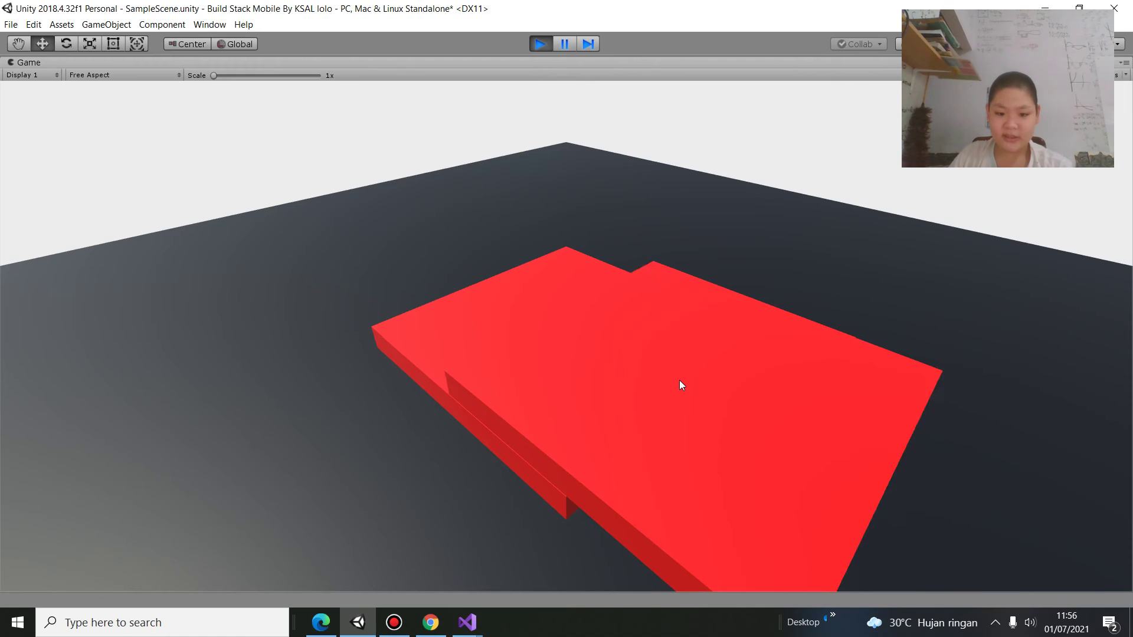
pyautogui.click(679, 384)
pyautogui.click(678, 380)
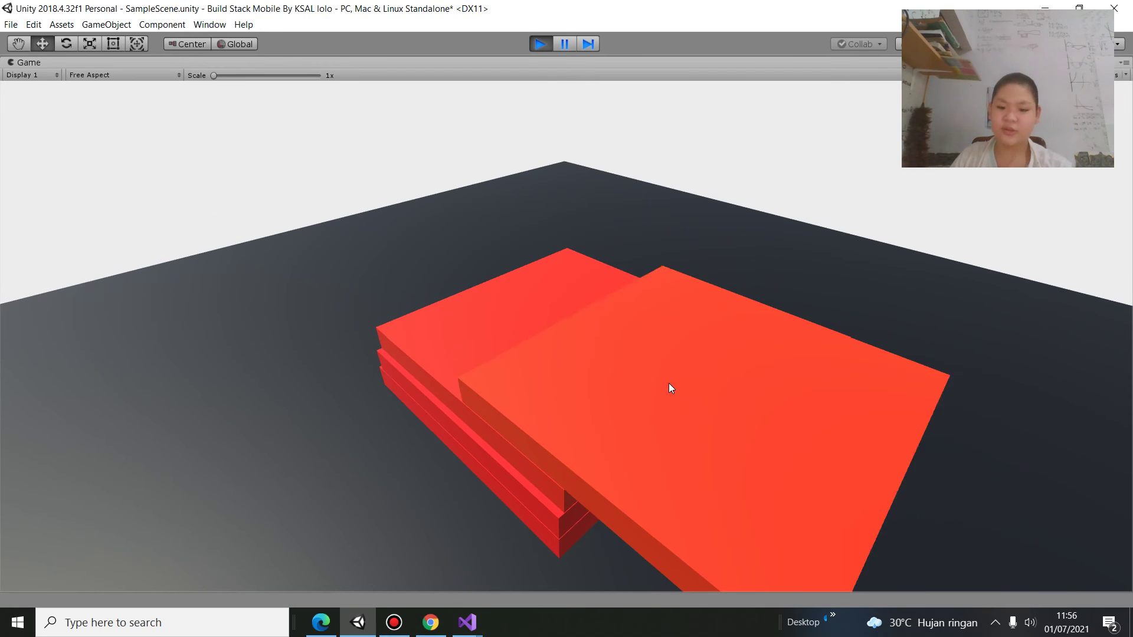
pyautogui.click(664, 381)
pyautogui.click(647, 358)
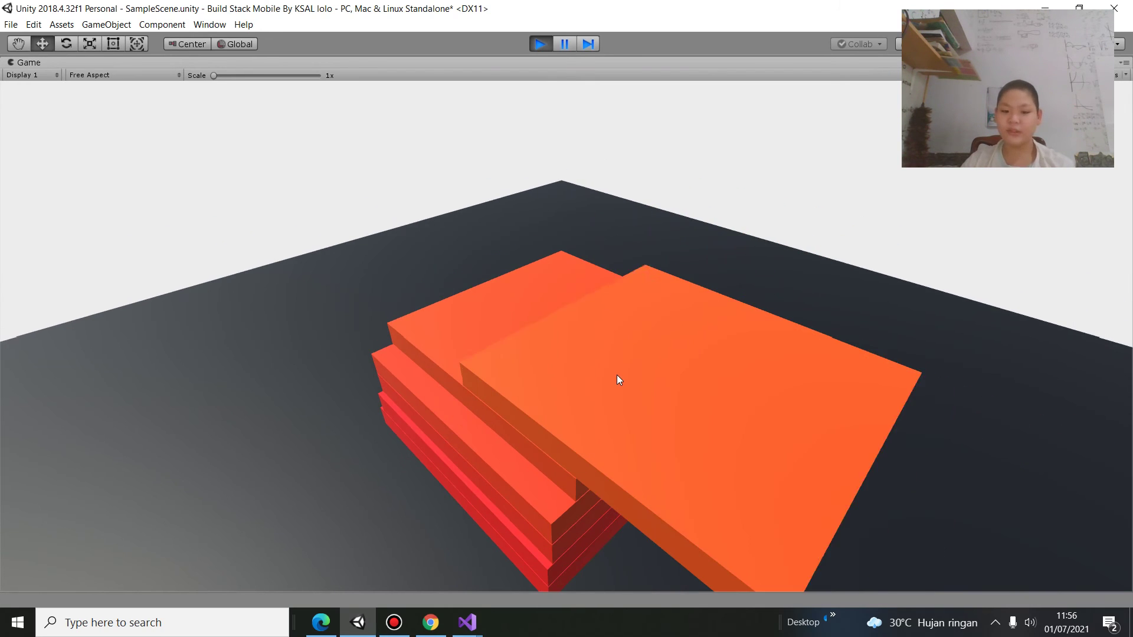
pyautogui.click(616, 377)
pyautogui.click(547, 421)
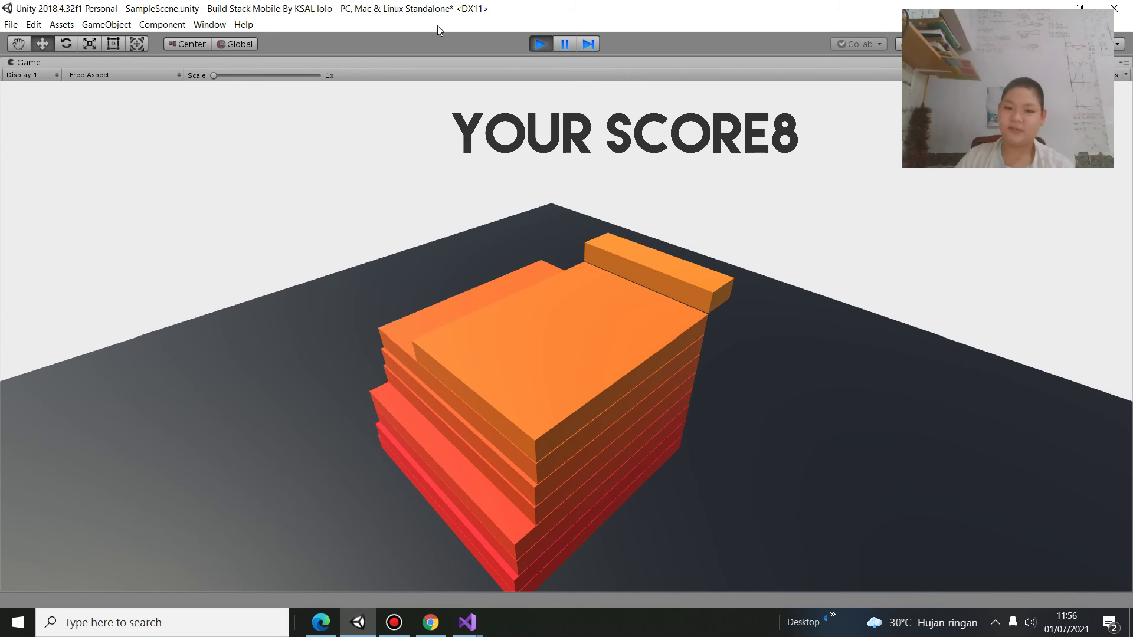
pyautogui.click(543, 46)
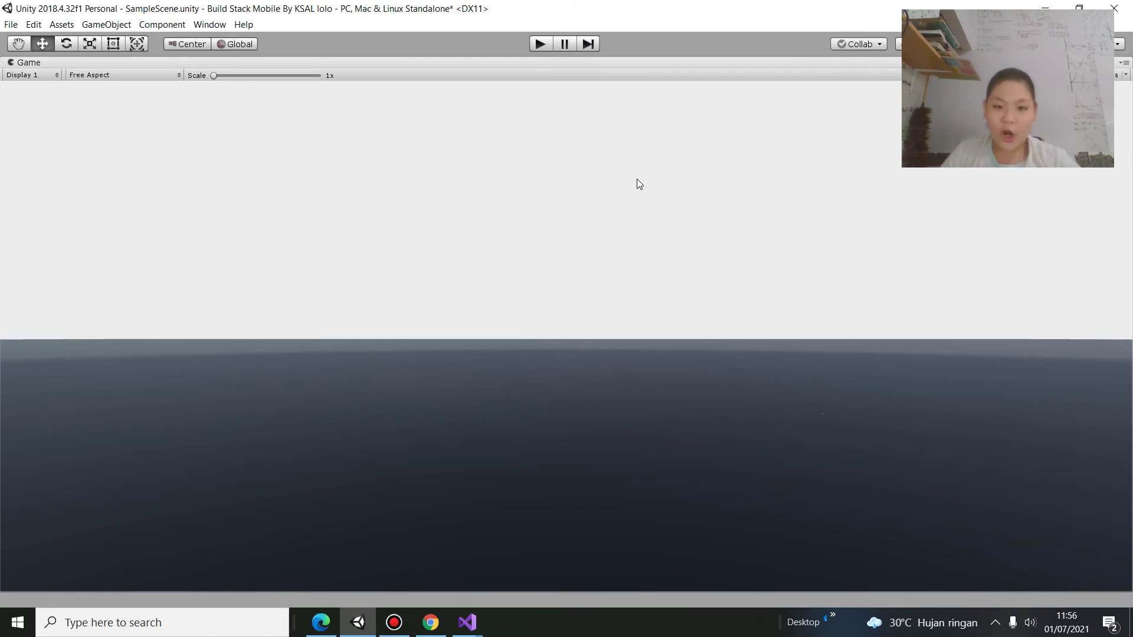